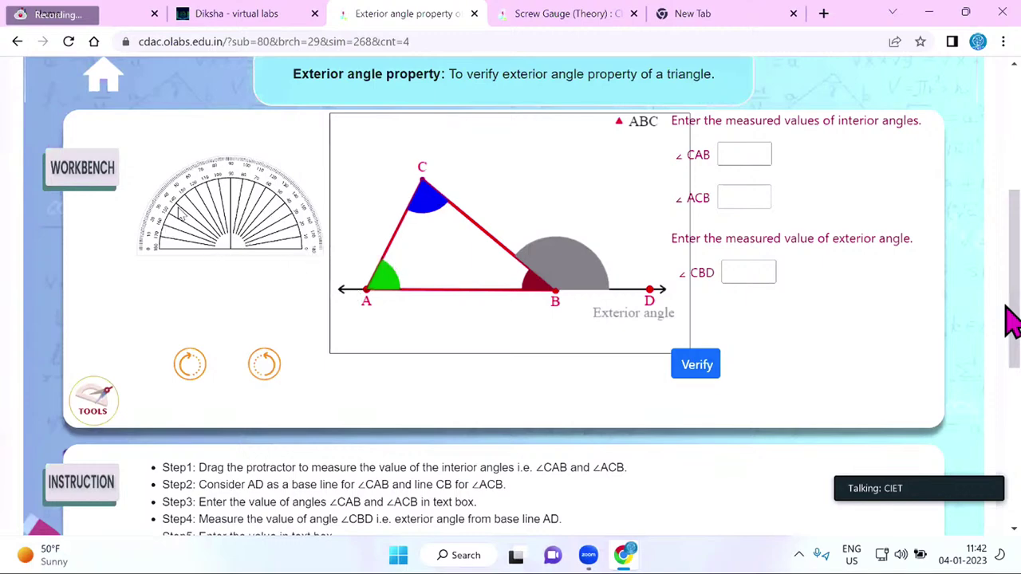
Place the protractor's centre on vertex A with its base along line AD to measure angle CAB.
drag(263, 216, 394, 255)
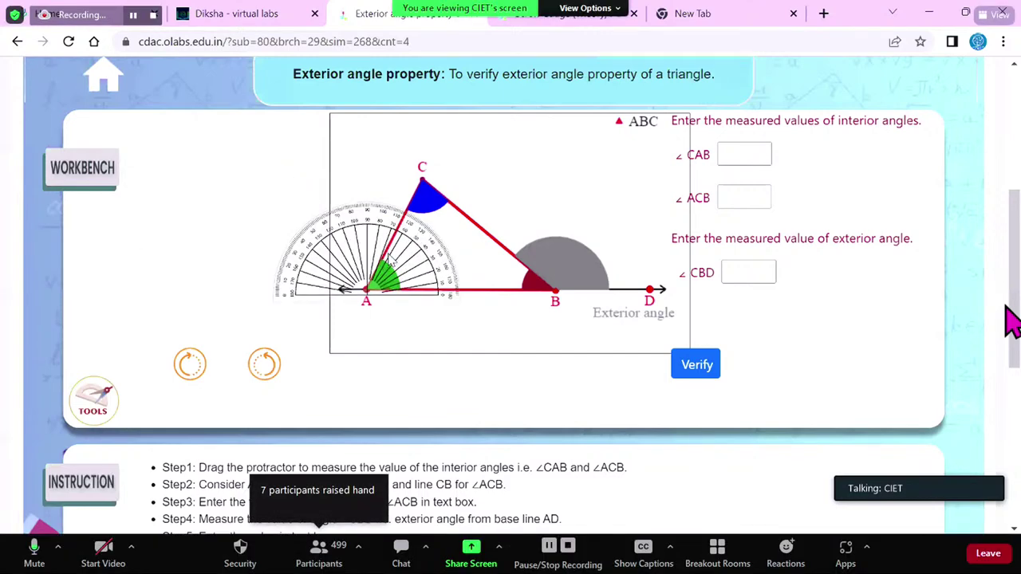
drag(390, 256, 391, 252)
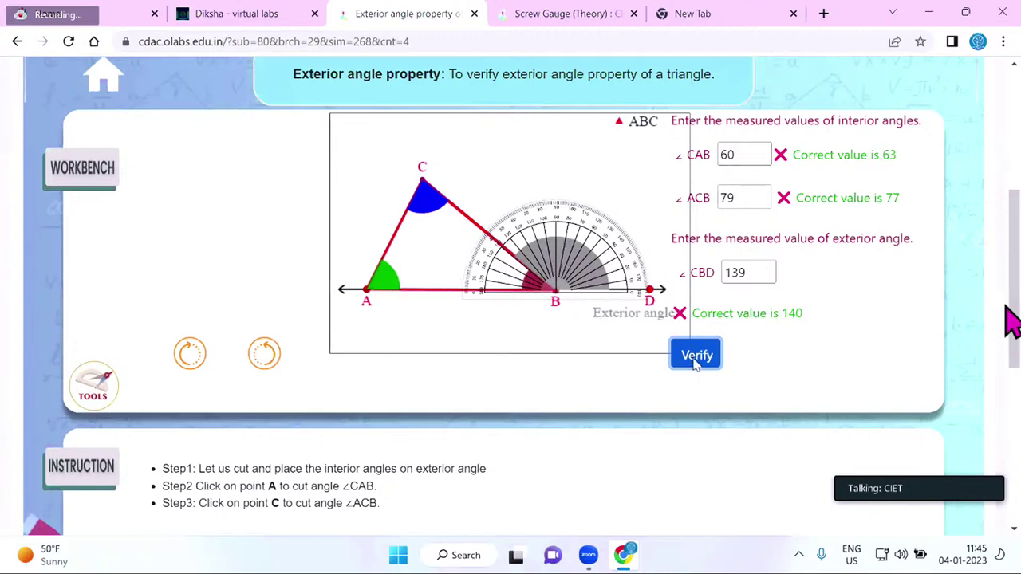
Open the tools selection of the exterior angle workbench.
click(89, 398)
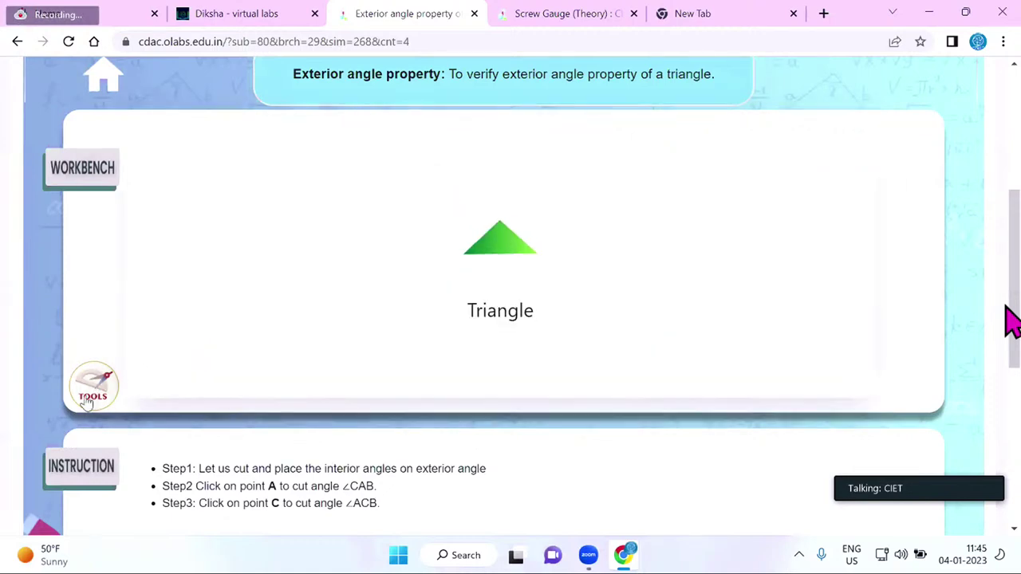
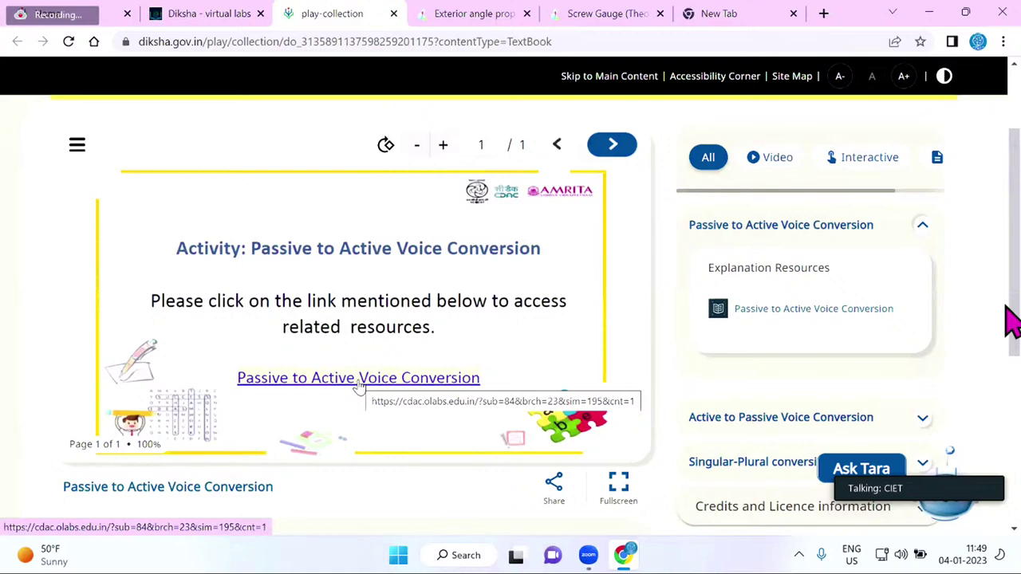
Open the linked Passive to Active Voice Conversion resource and read its theory on active voice, passive voice, modals and passive-voice keywords.
click(359, 386)
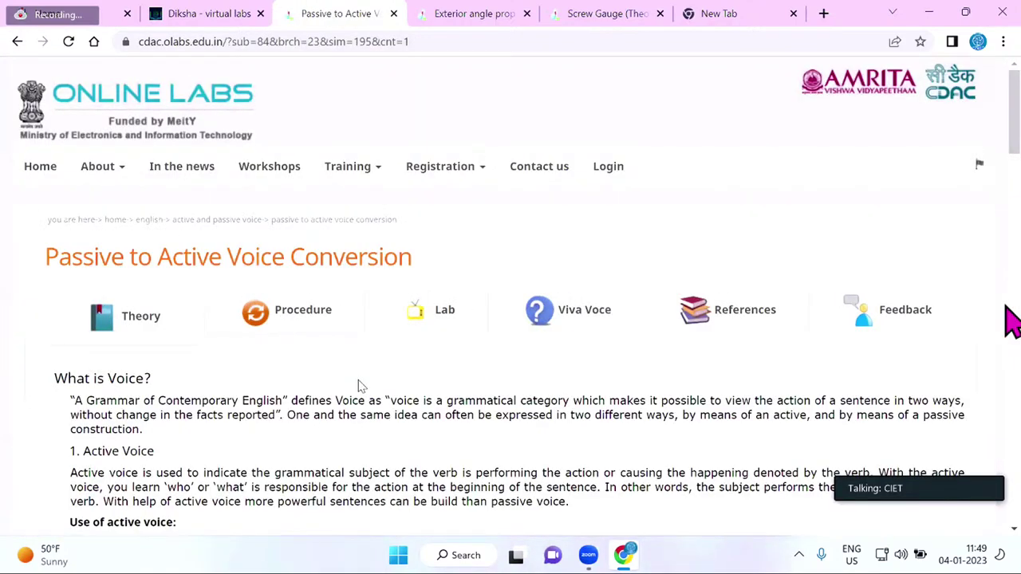
scroll(359, 386, down, 1)
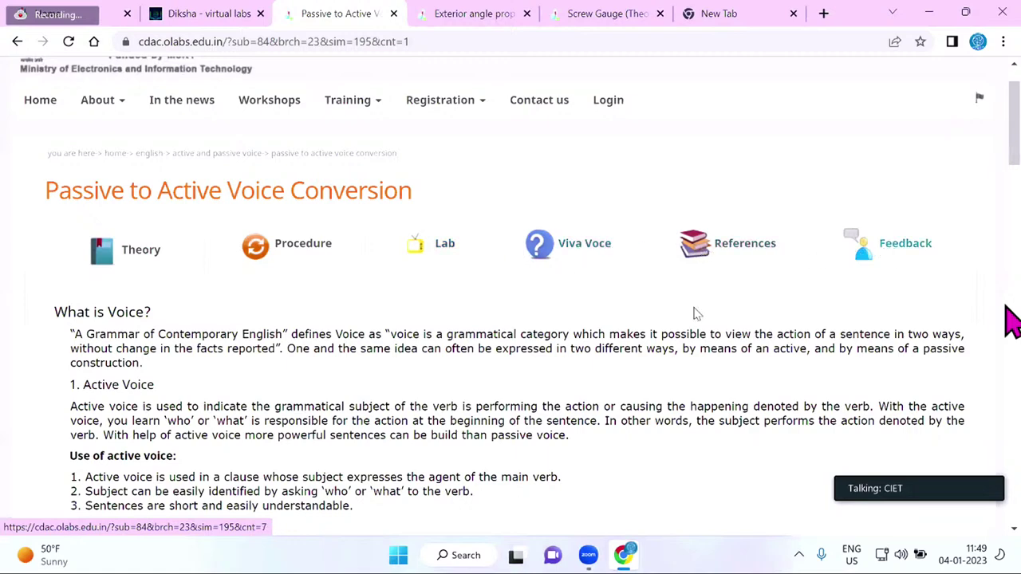
scroll(542, 373, down, 2)
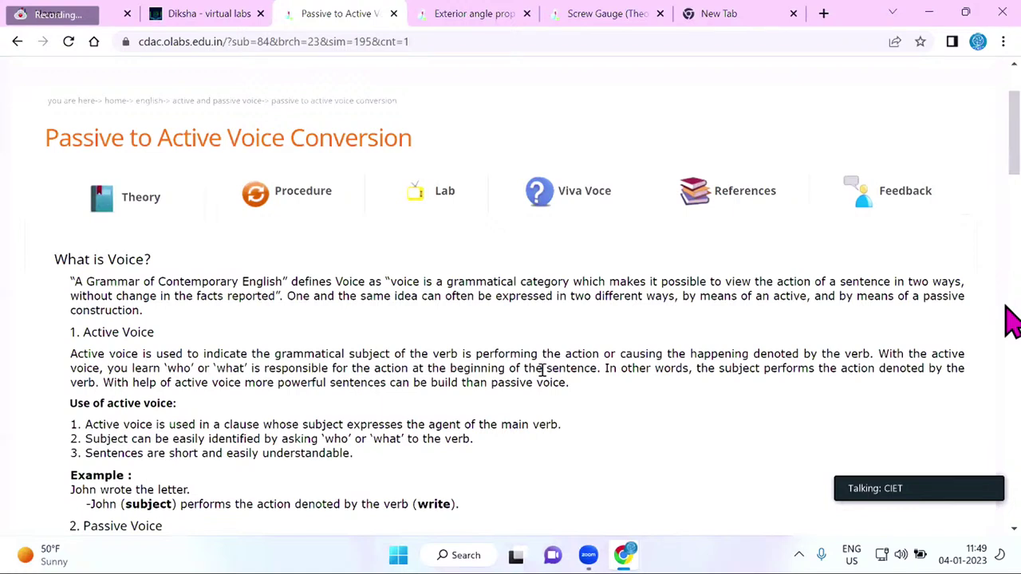
scroll(542, 371, down, 3)
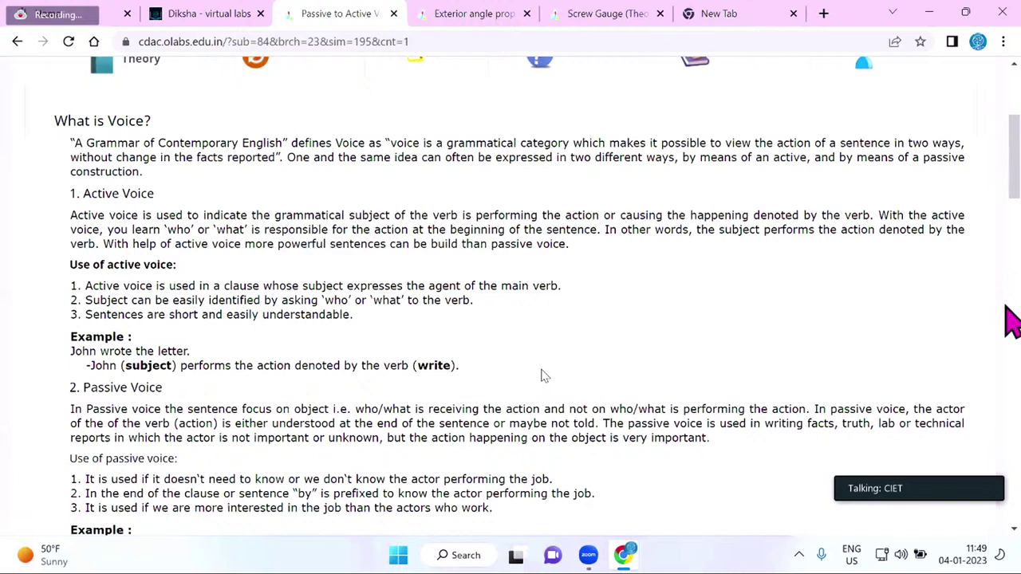
scroll(541, 375, down, 2)
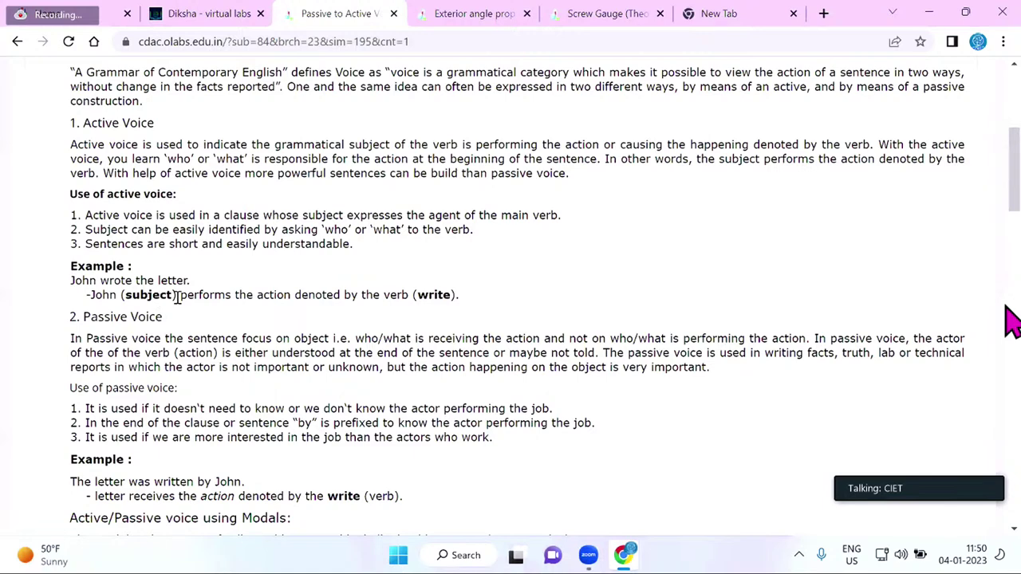
scroll(176, 295, down, 3)
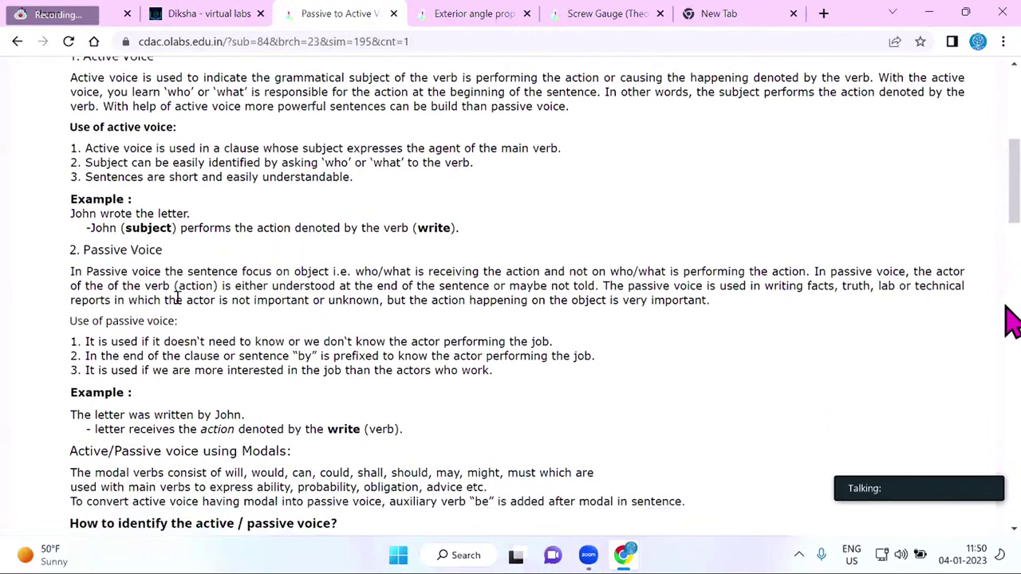
scroll(177, 296, down, 2)
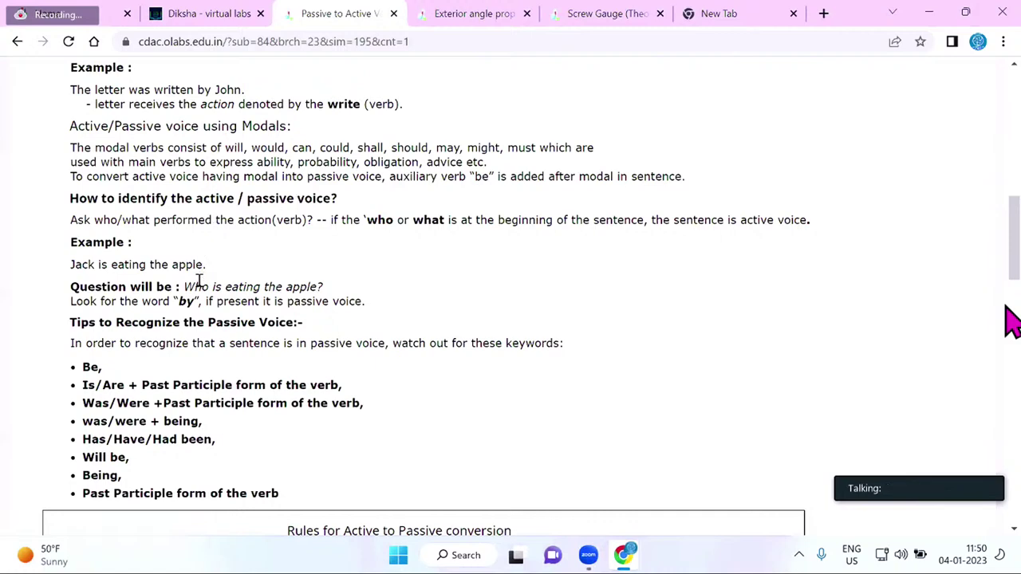
scroll(199, 283, down, 1)
scroll(199, 282, down, 2)
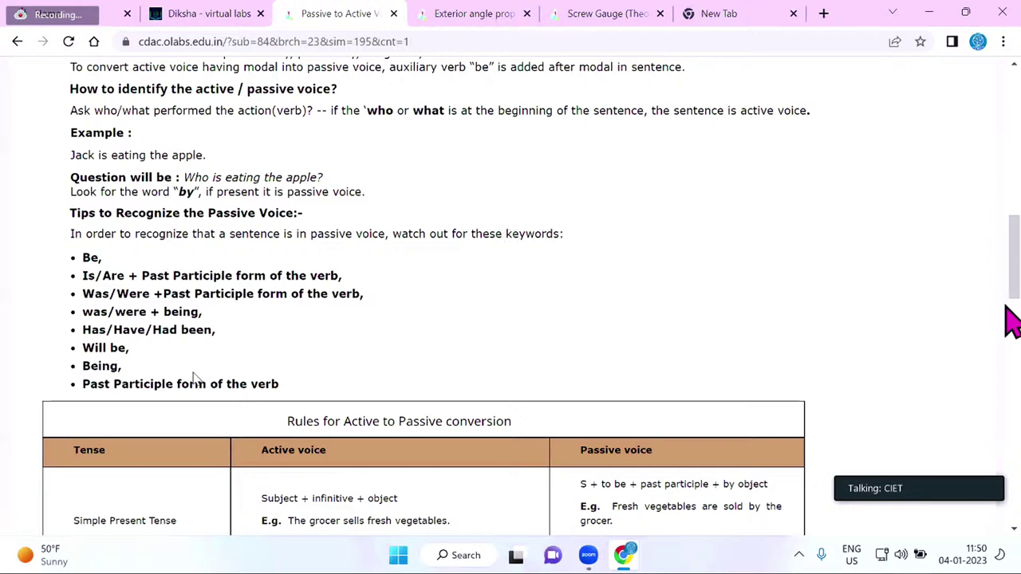
Examine the tense-by-tense conversion rules, the pronoun rules and the pronoun number and person table in the theory.
scroll(194, 378, down, 3)
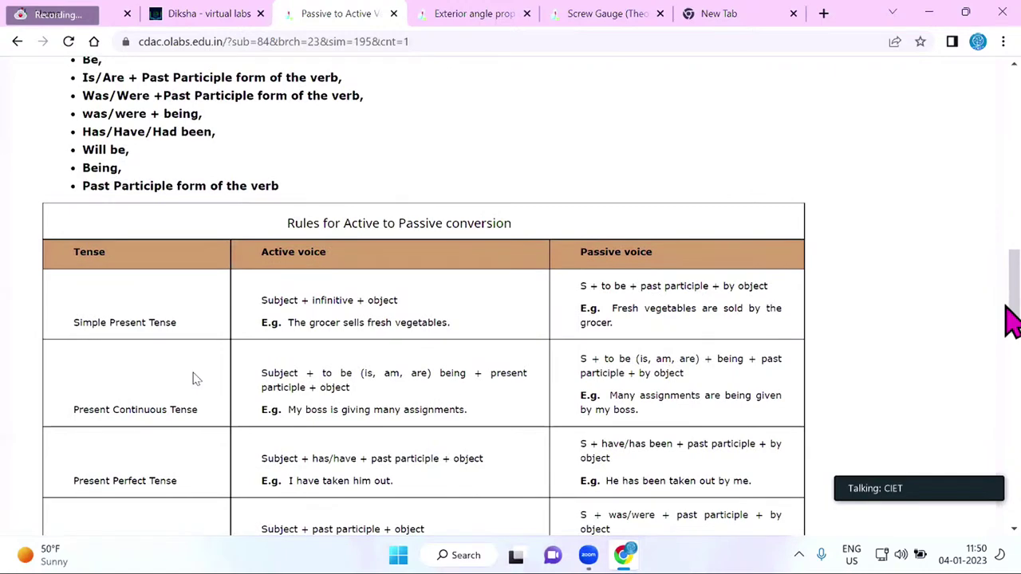
scroll(194, 378, down, 2)
scroll(193, 378, down, 1)
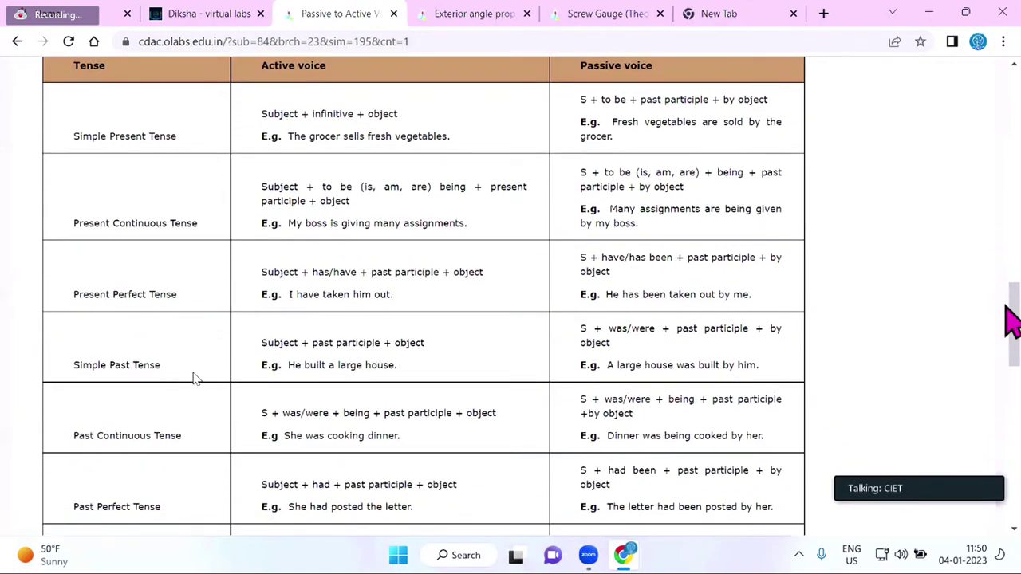
scroll(194, 378, down, 3)
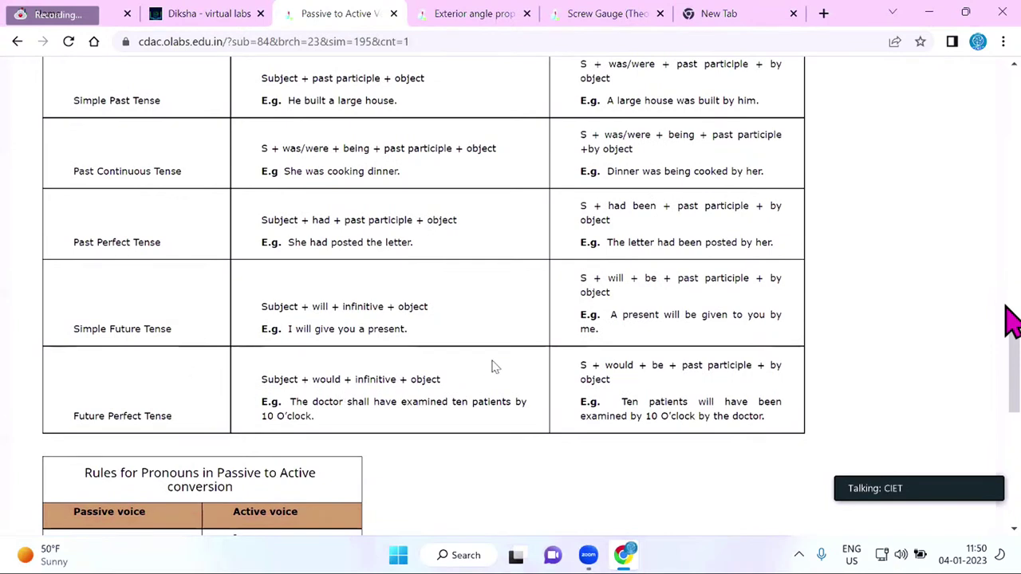
scroll(492, 367, down, 2)
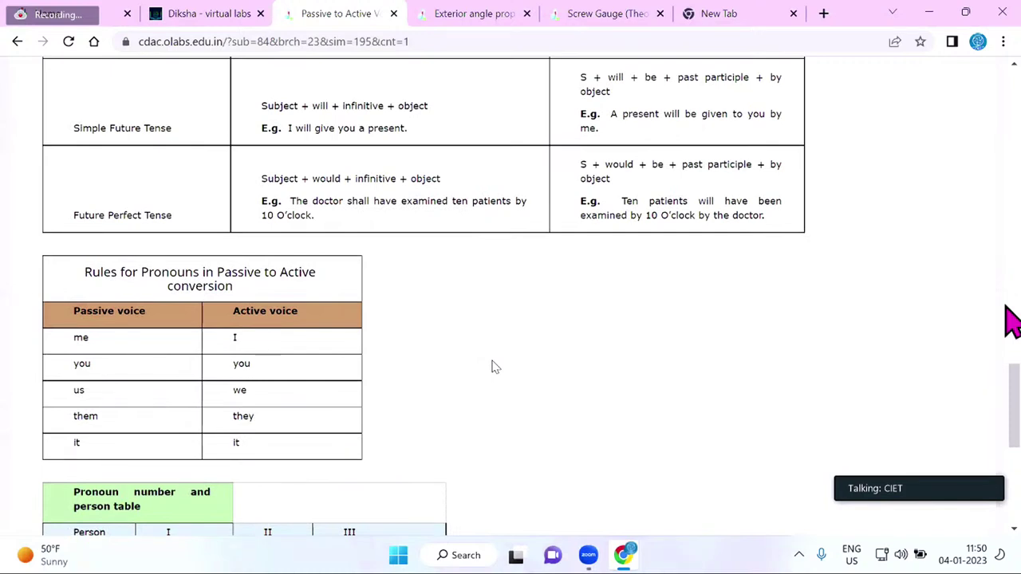
scroll(492, 366, down, 3)
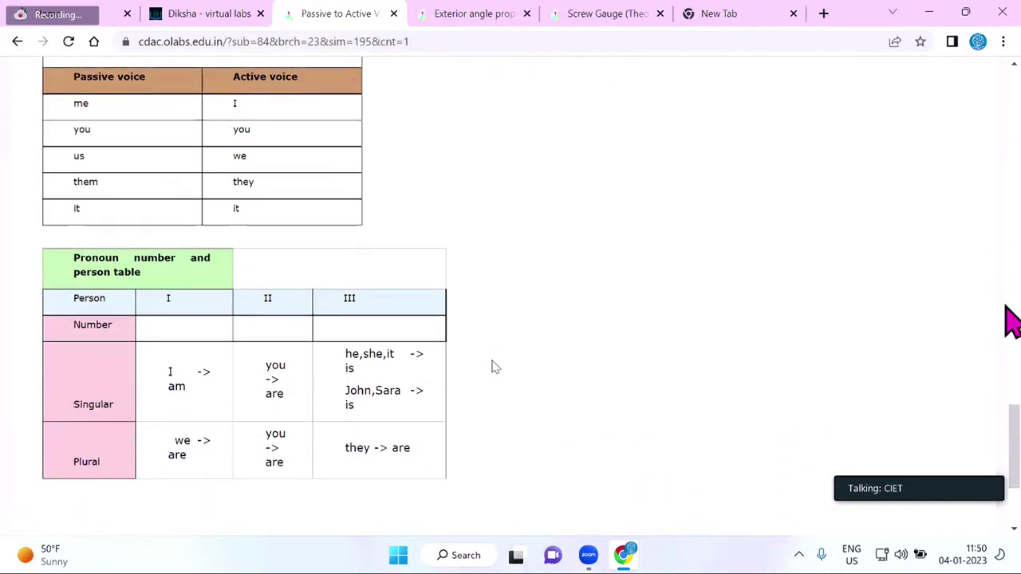
scroll(492, 366, down, 1)
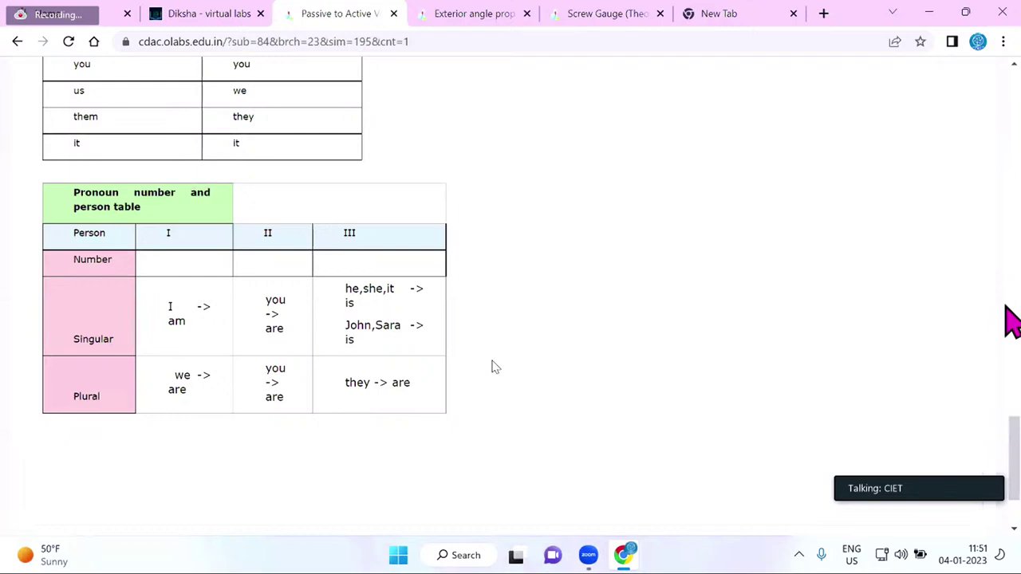
Open the Procedure page of the Passive to Active Voice Conversion activity.
scroll(492, 367, up, 5)
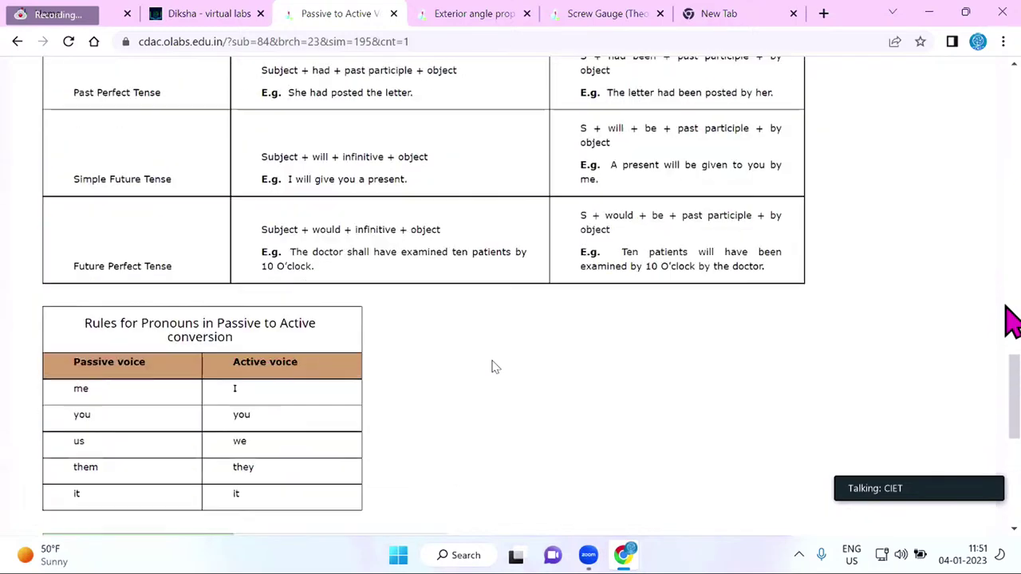
scroll(492, 367, up, 5)
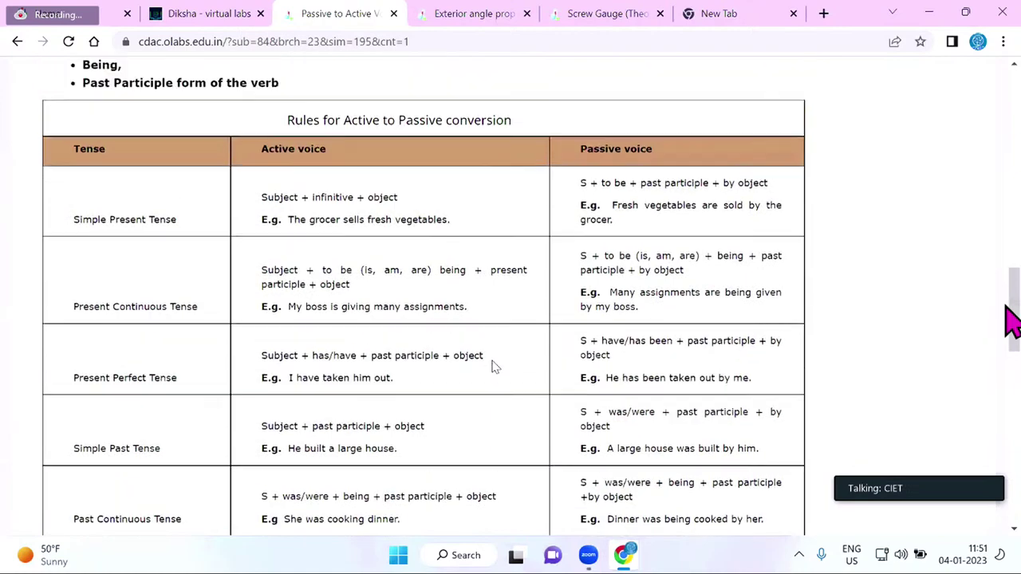
scroll(492, 363, up, 5)
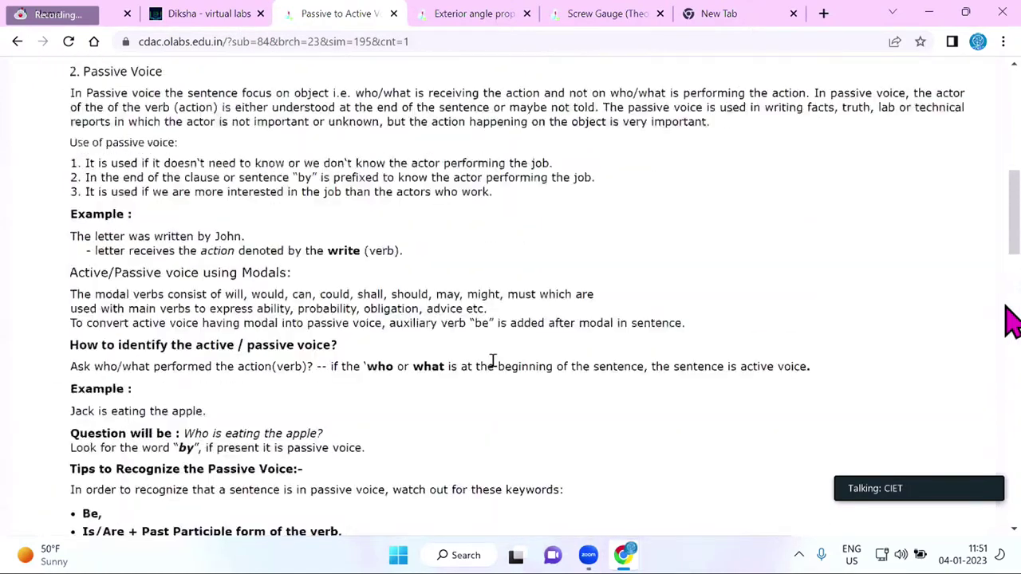
scroll(492, 367, up, 5)
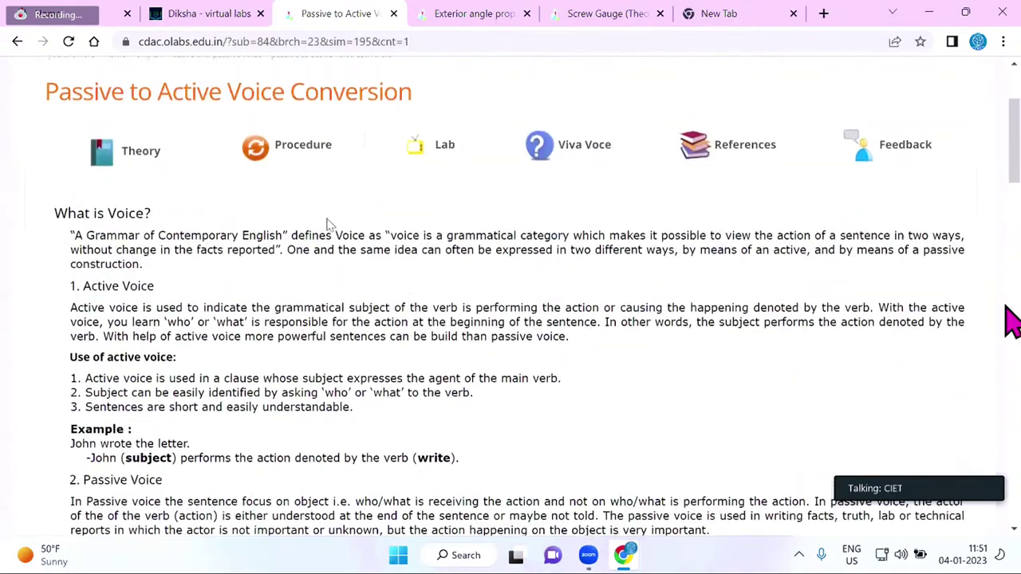
click(303, 147)
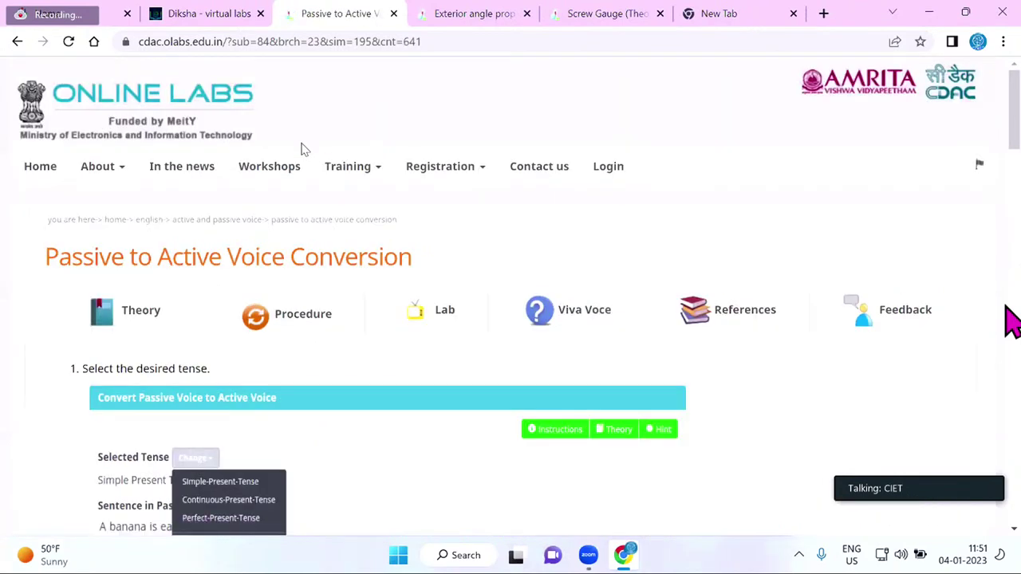
Review the procedure for selecting a tense, rearranging words, viewing hints, submitting, moving to the following sentence and showing the answer.
scroll(374, 319, down, 2)
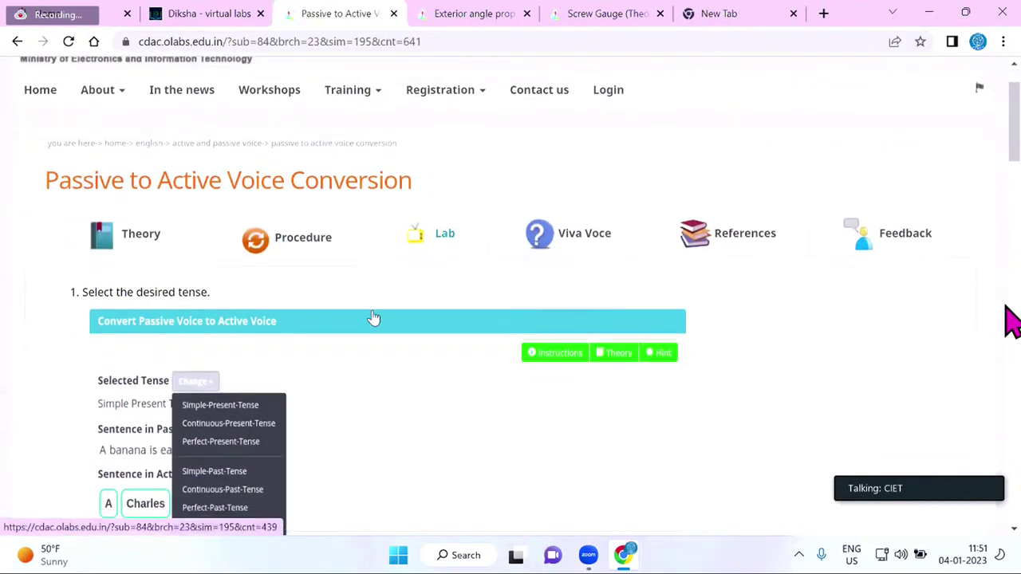
scroll(374, 317, down, 2)
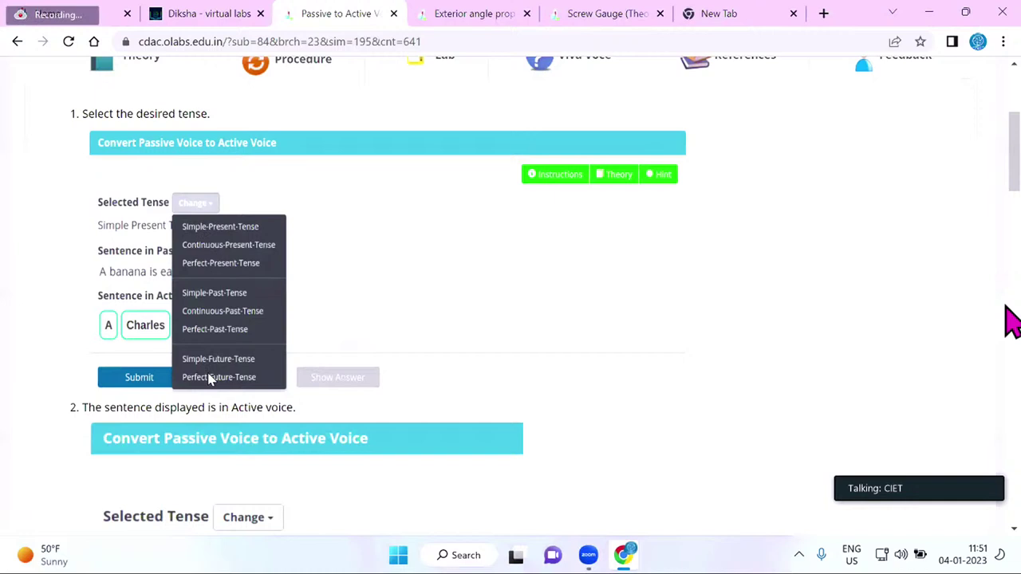
scroll(209, 380, down, 5)
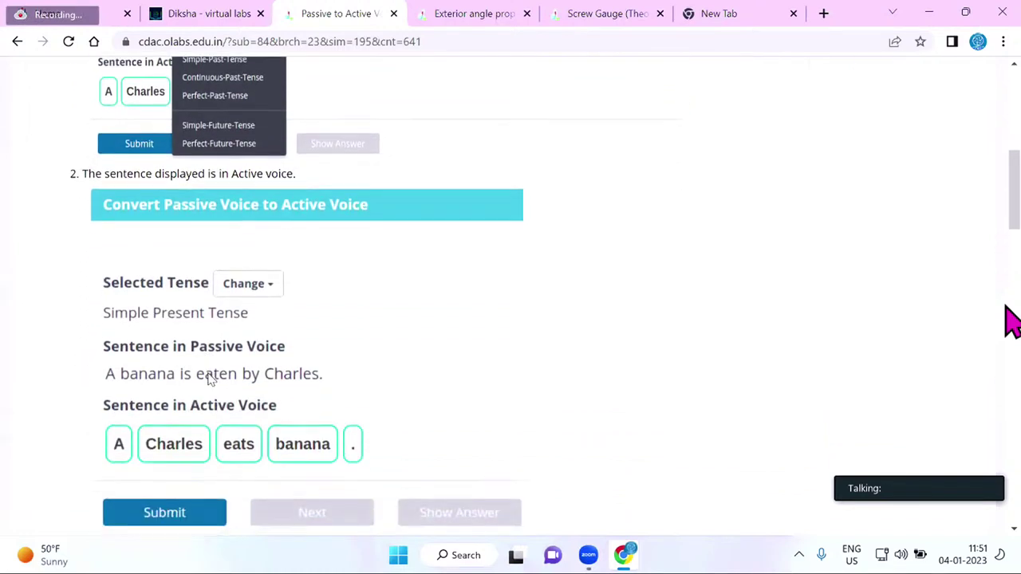
scroll(209, 379, down, 1)
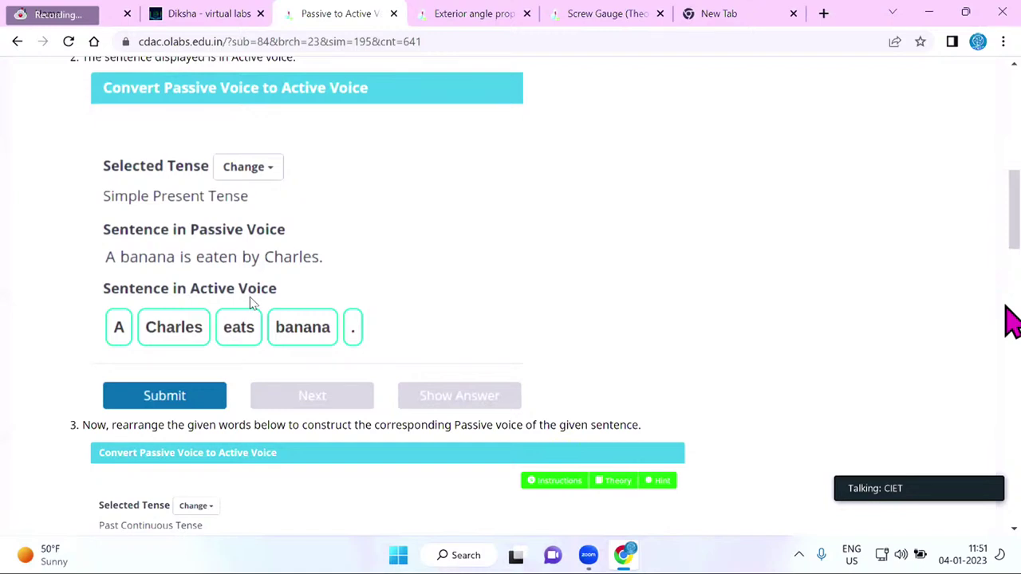
scroll(250, 302, down, 3)
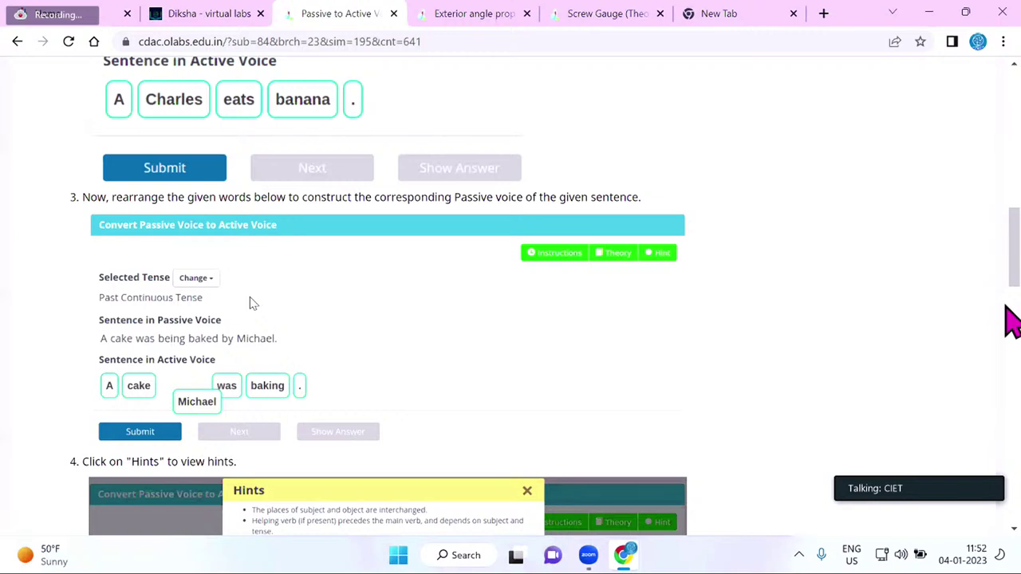
scroll(249, 302, down, 3)
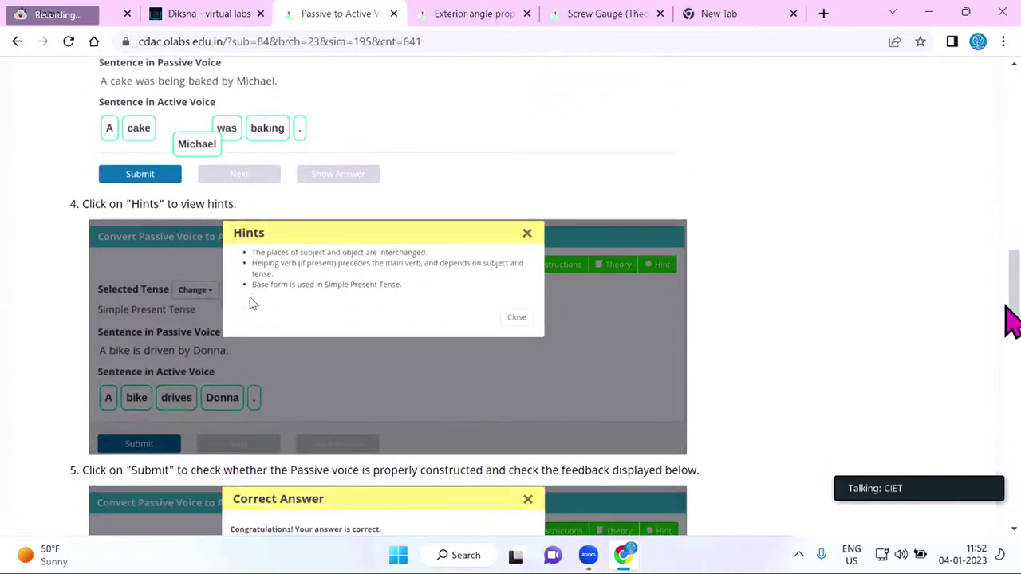
scroll(250, 301, down, 1)
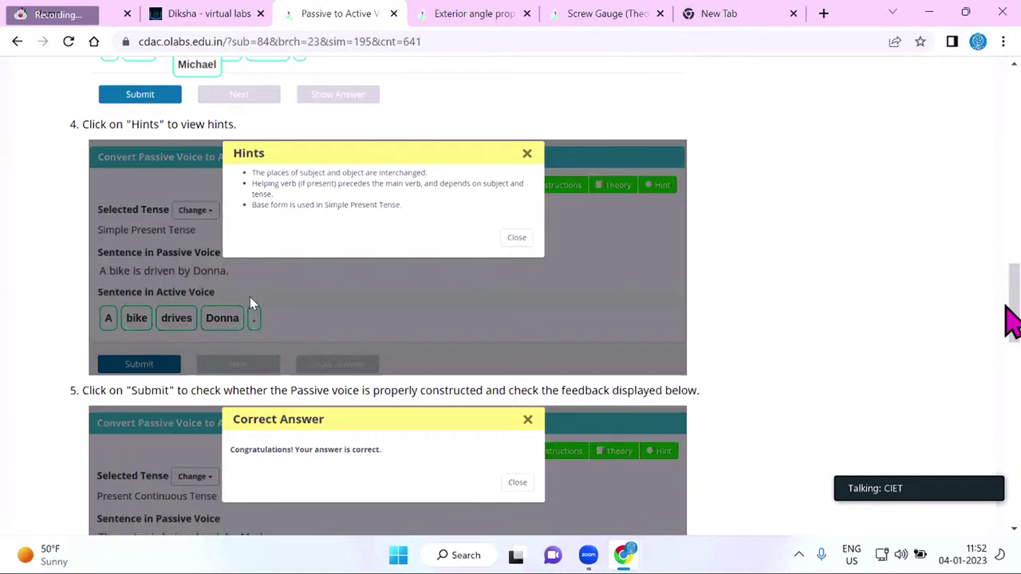
scroll(249, 303, down, 2)
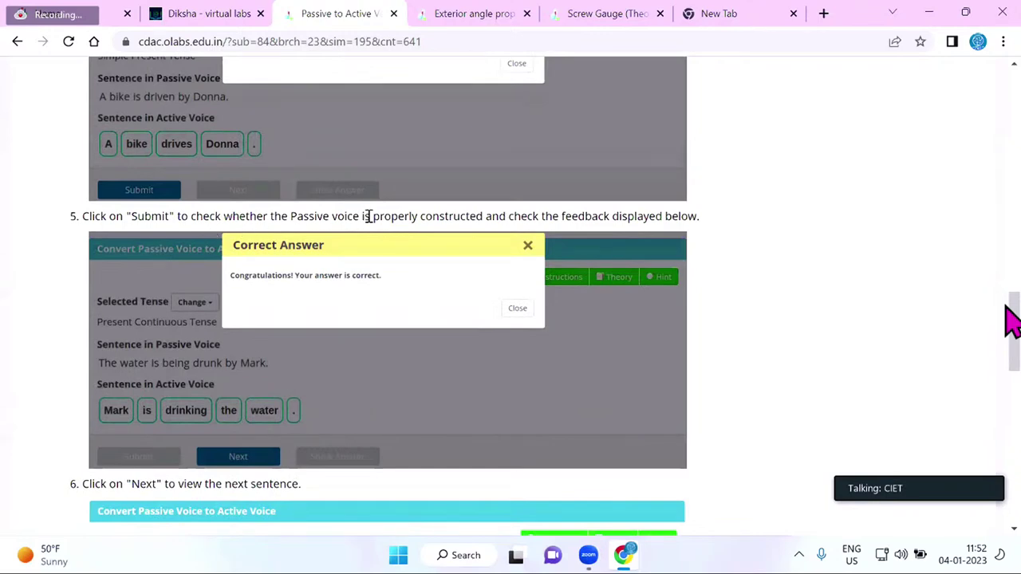
scroll(367, 216, down, 4)
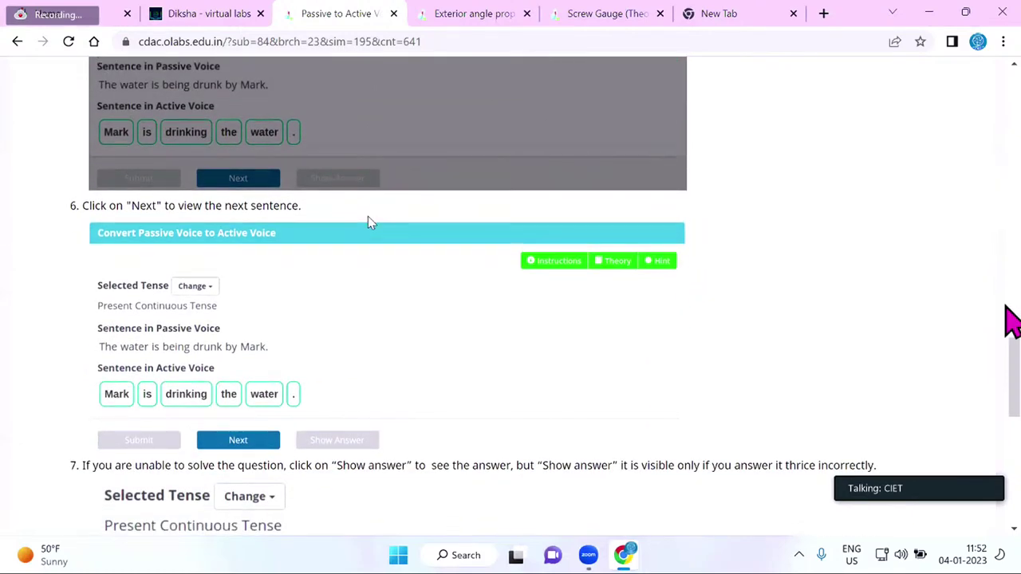
scroll(367, 216, down, 4)
scroll(369, 222, down, 3)
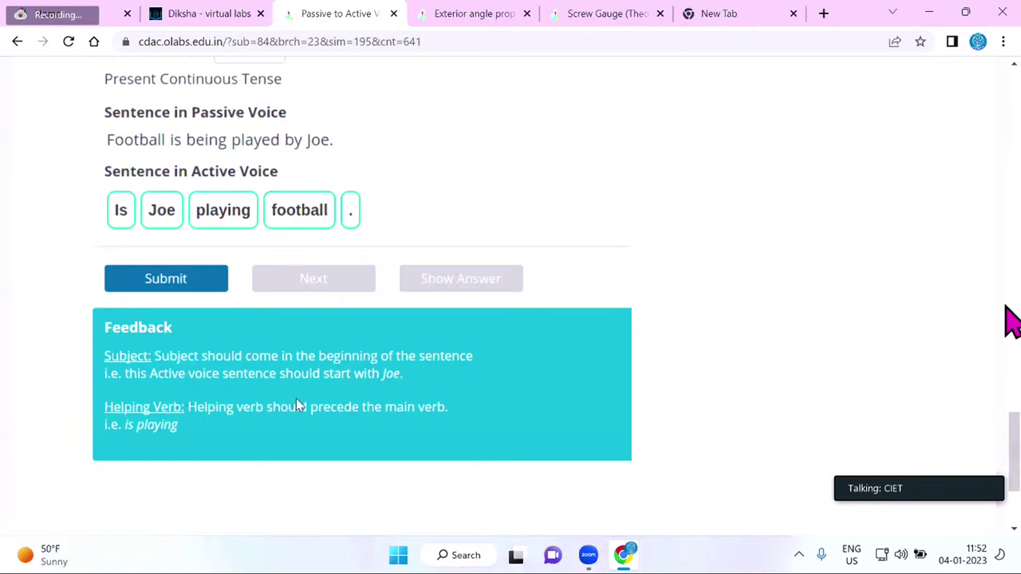
scroll(296, 405, up, 7)
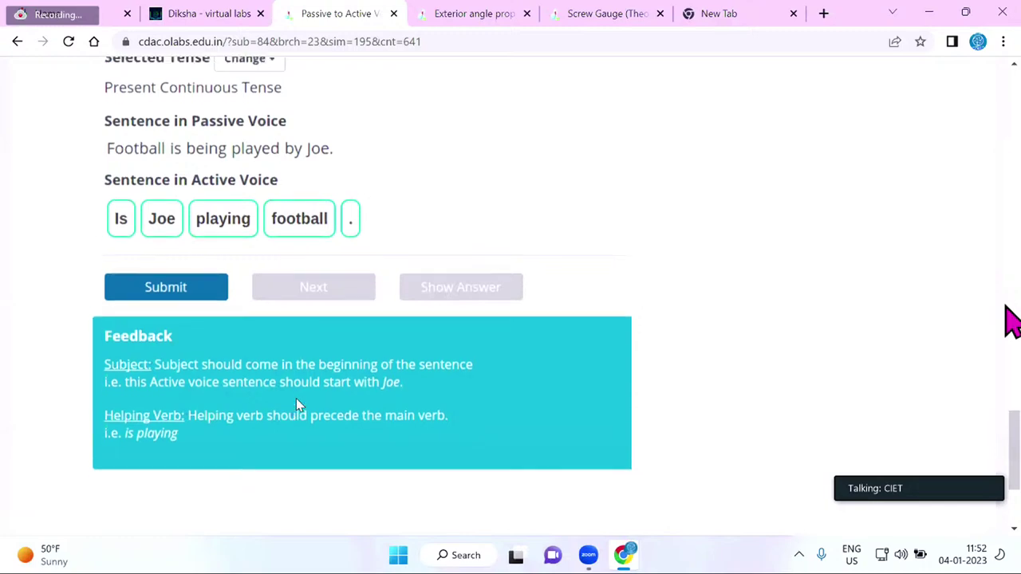
scroll(296, 405, up, 20)
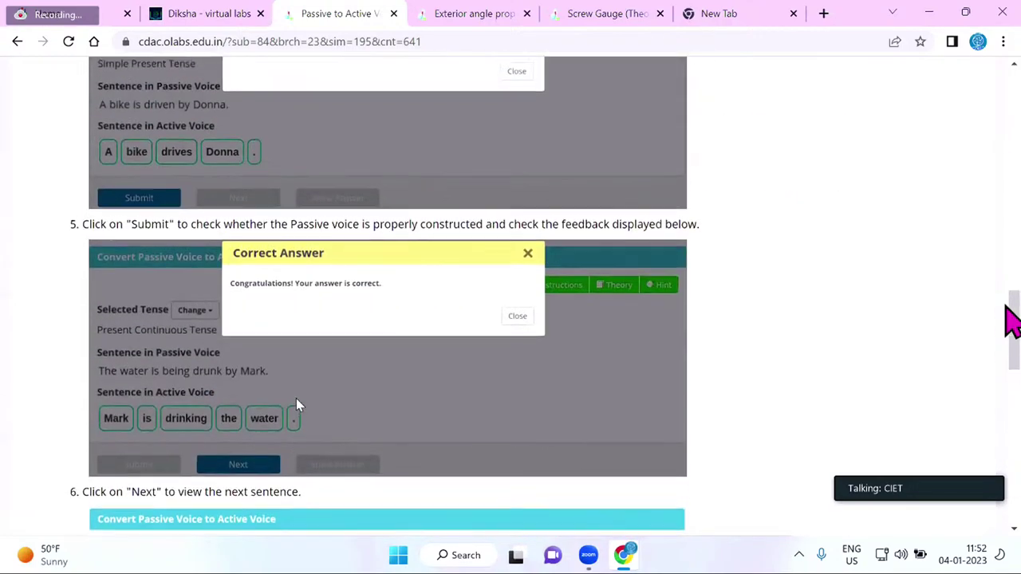
Open the activity's Lab page and start the Passive to Active Voice Conversion exercise, entering a user name/ID.
scroll(296, 406, up, 6)
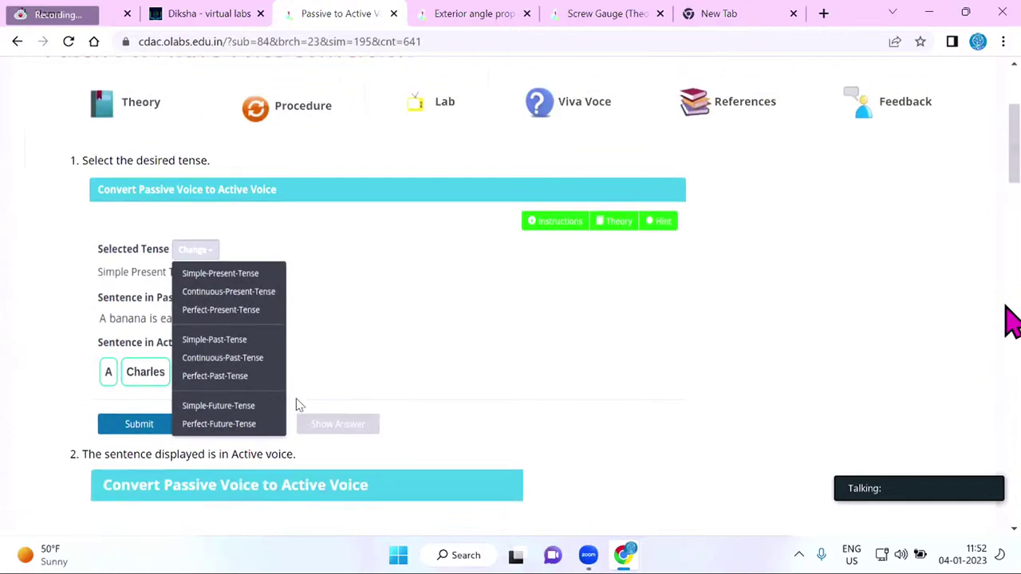
click(431, 248)
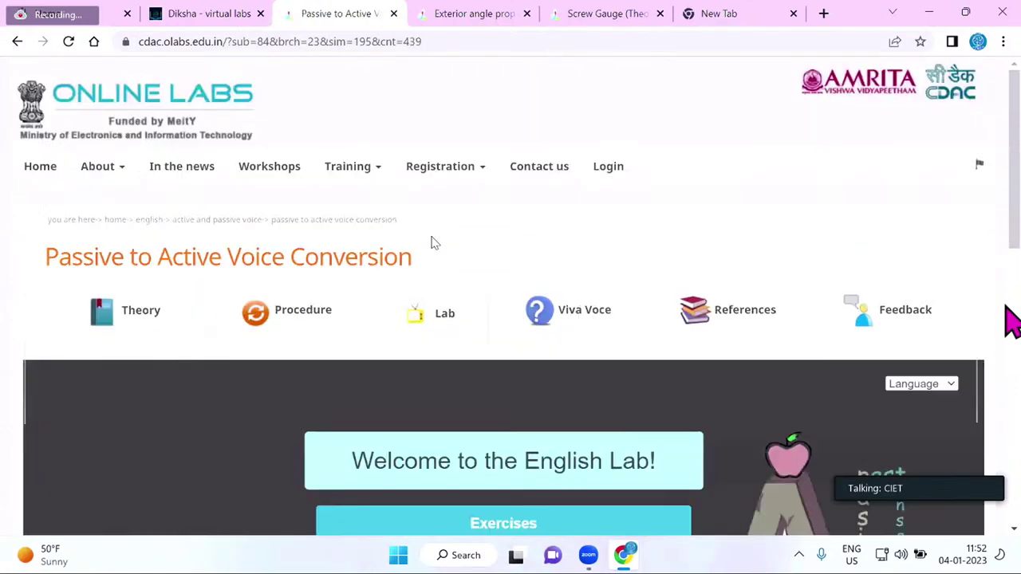
scroll(432, 244, down, 3)
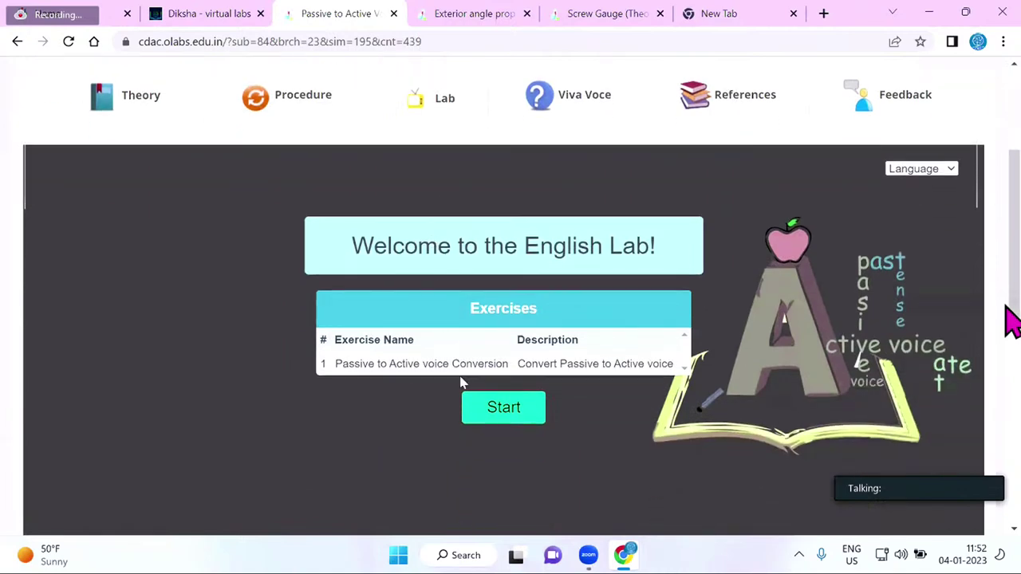
click(518, 413)
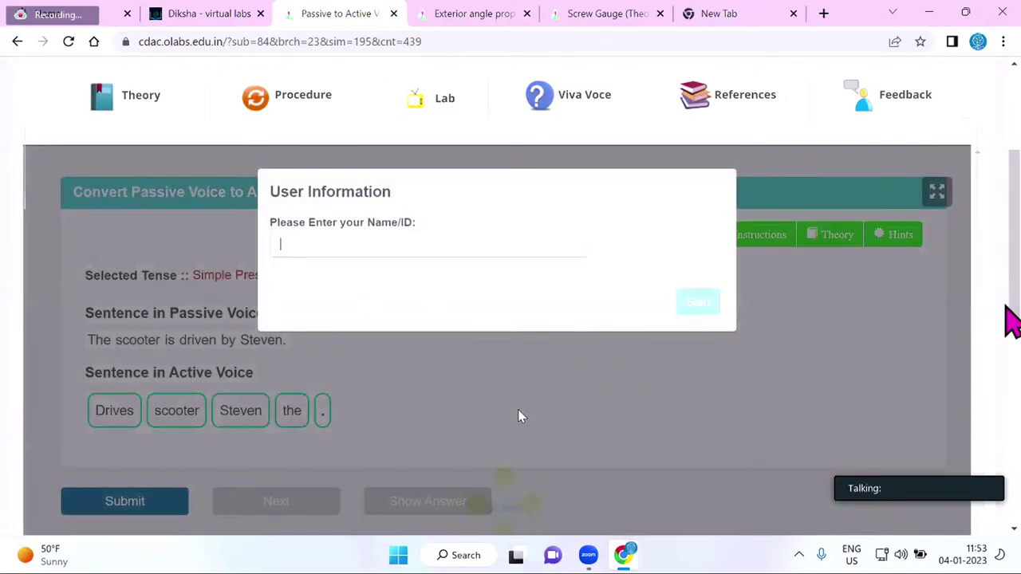
text(123)
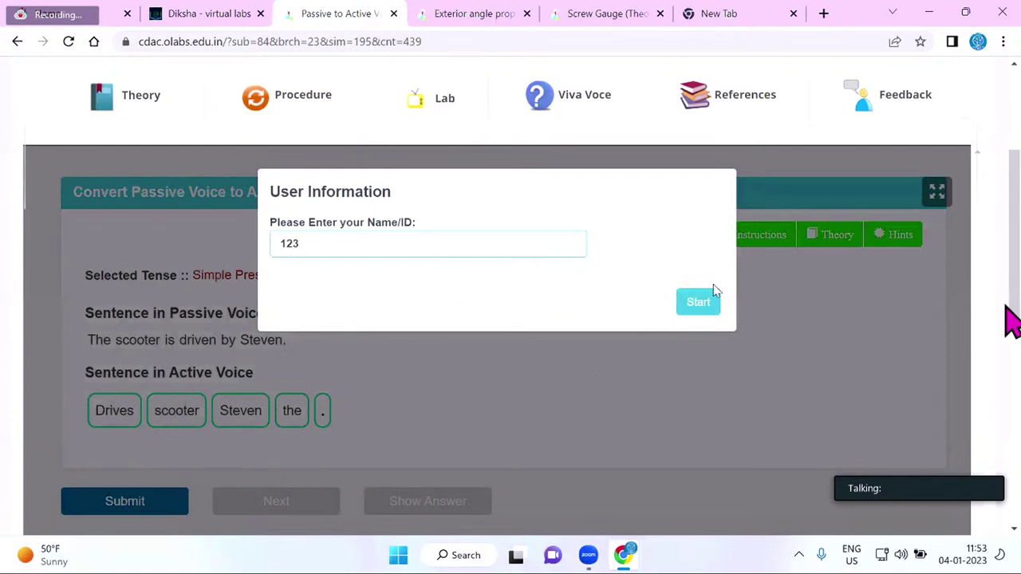
click(688, 313)
scroll(687, 313, down, 1)
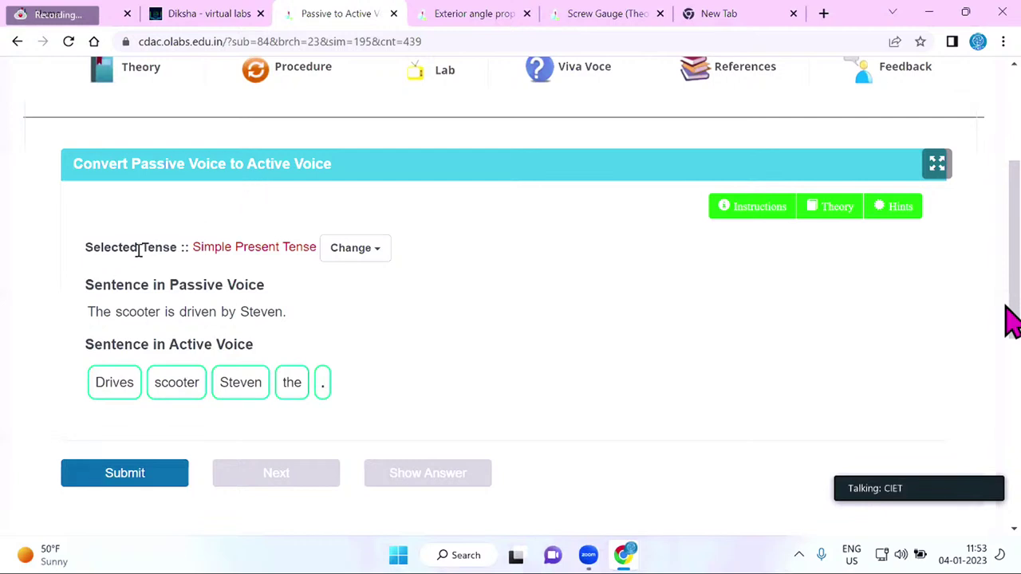
Look over the available tense options without changing the tense, and read the exercise instructions.
click(383, 260)
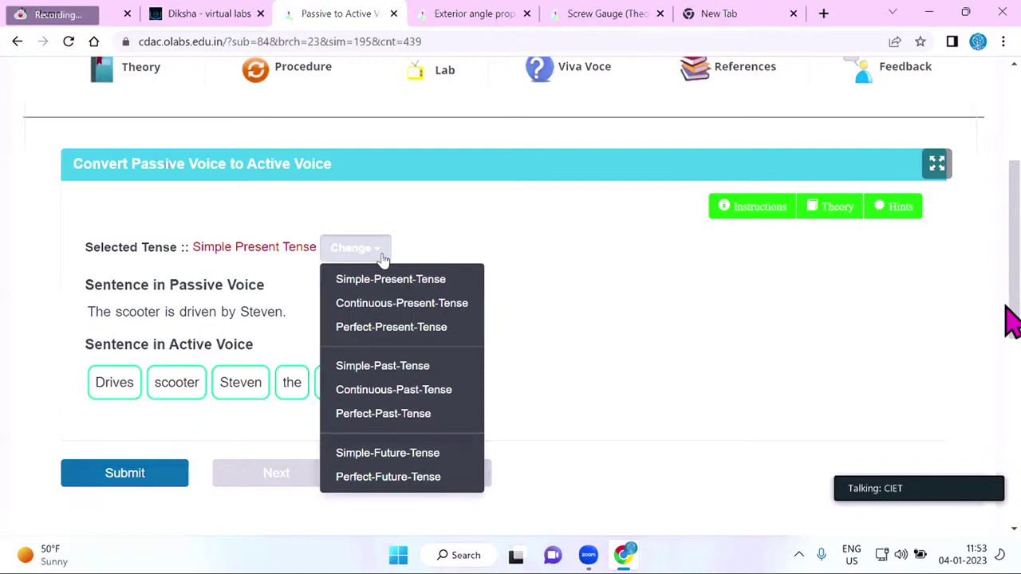
click(597, 307)
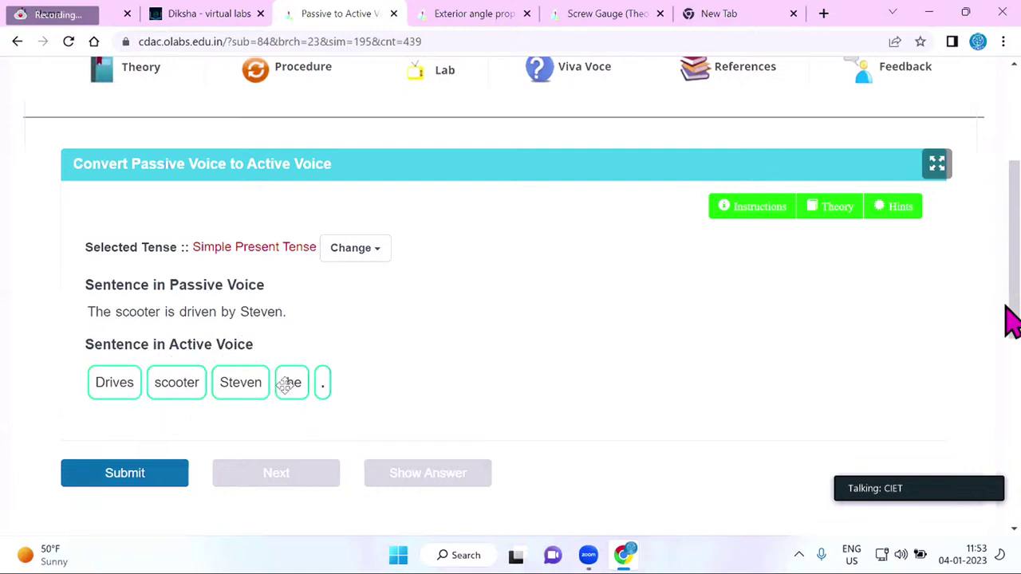
click(759, 219)
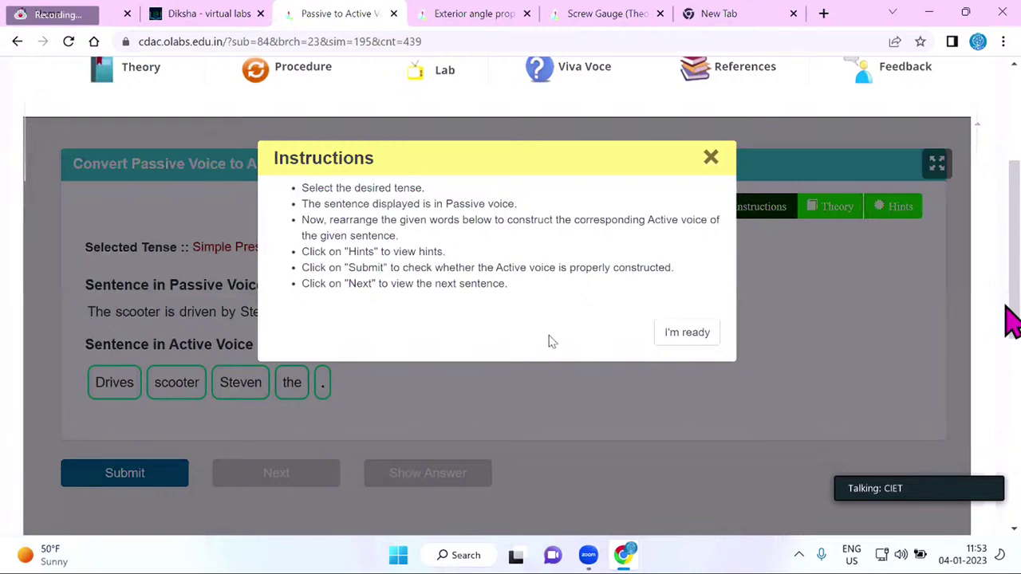
click(677, 339)
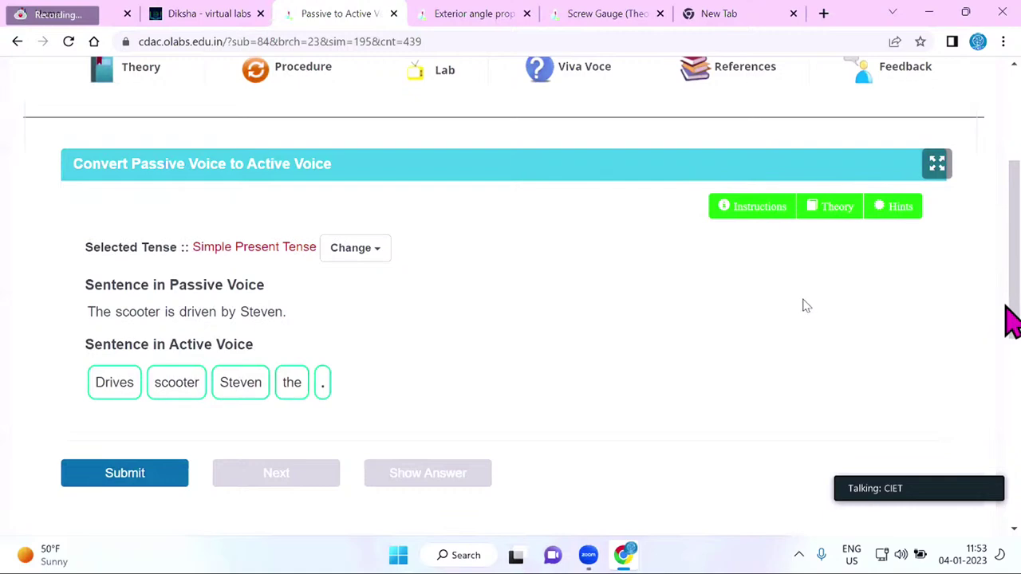
Look through the active voice and passive voice theory provided inside the exercise, and close it.
click(834, 217)
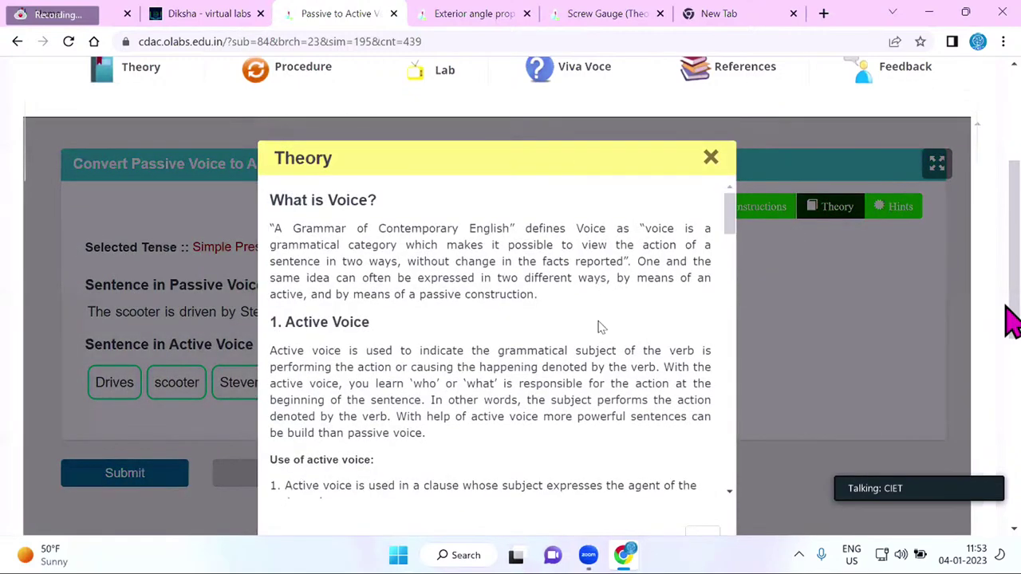
scroll(598, 321, down, 3)
scroll(598, 321, down, 4)
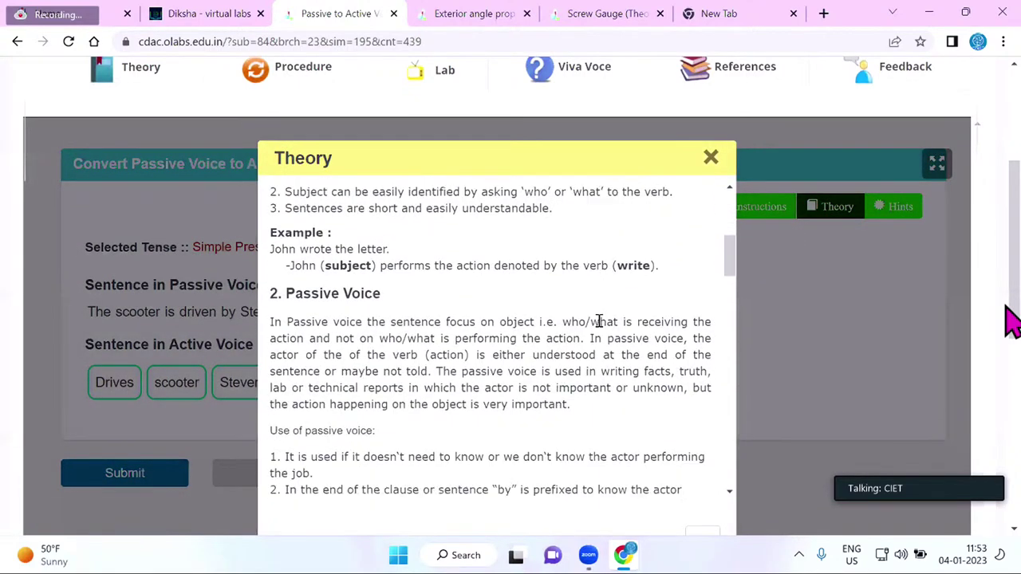
click(710, 158)
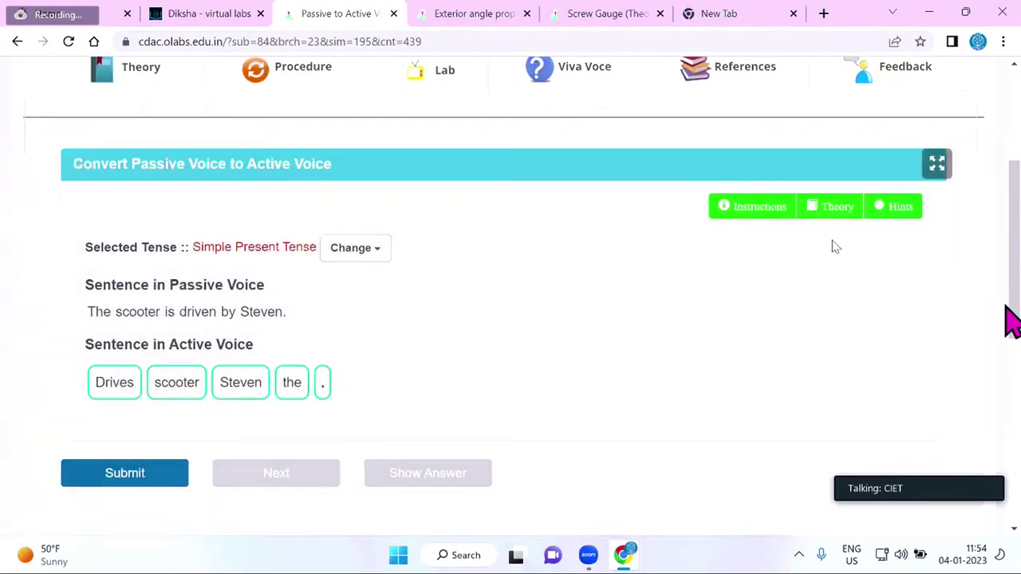
Read all the hints for the scooter sentence, expanding them one by one, and close them.
click(896, 209)
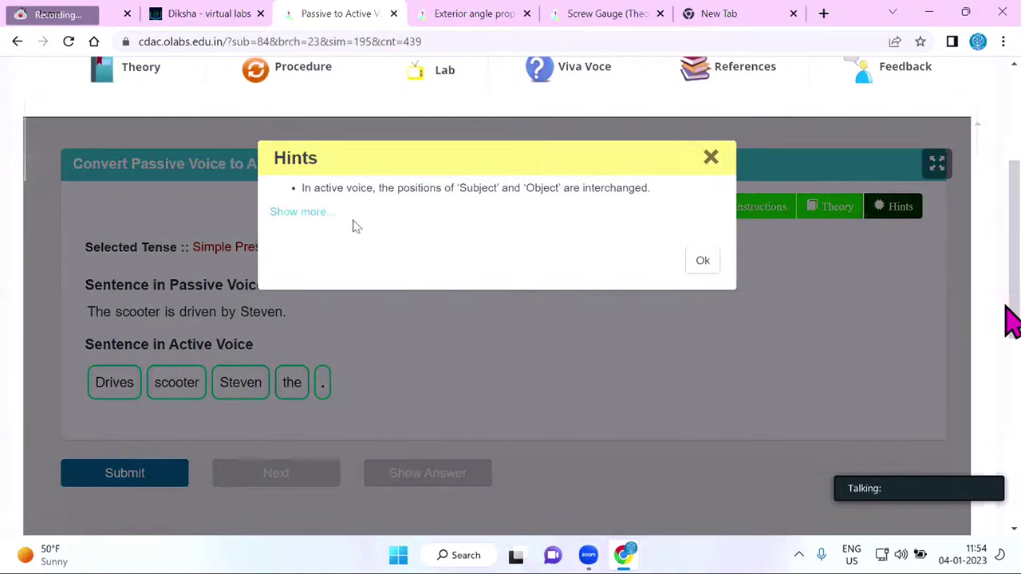
click(297, 212)
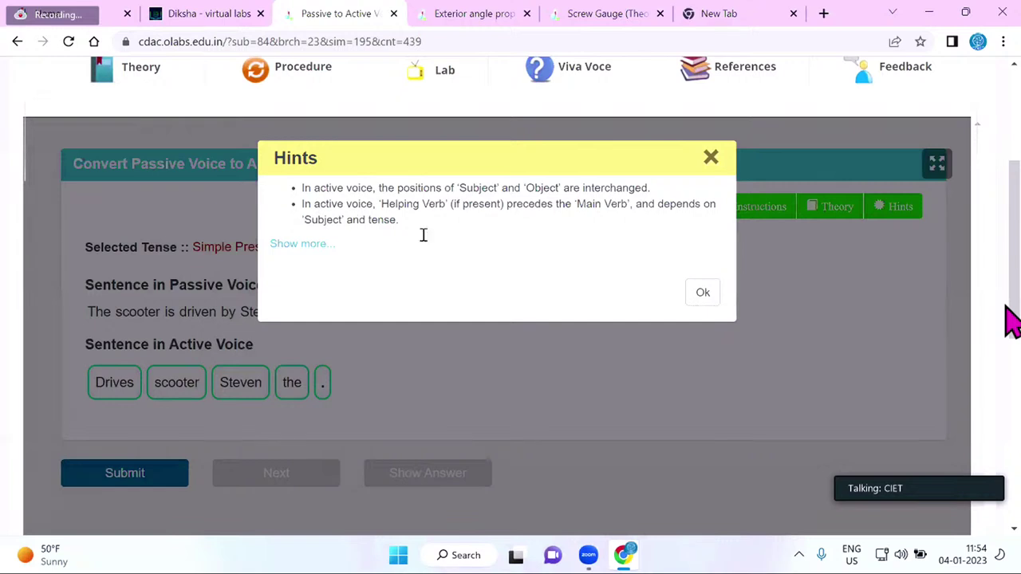
click(300, 244)
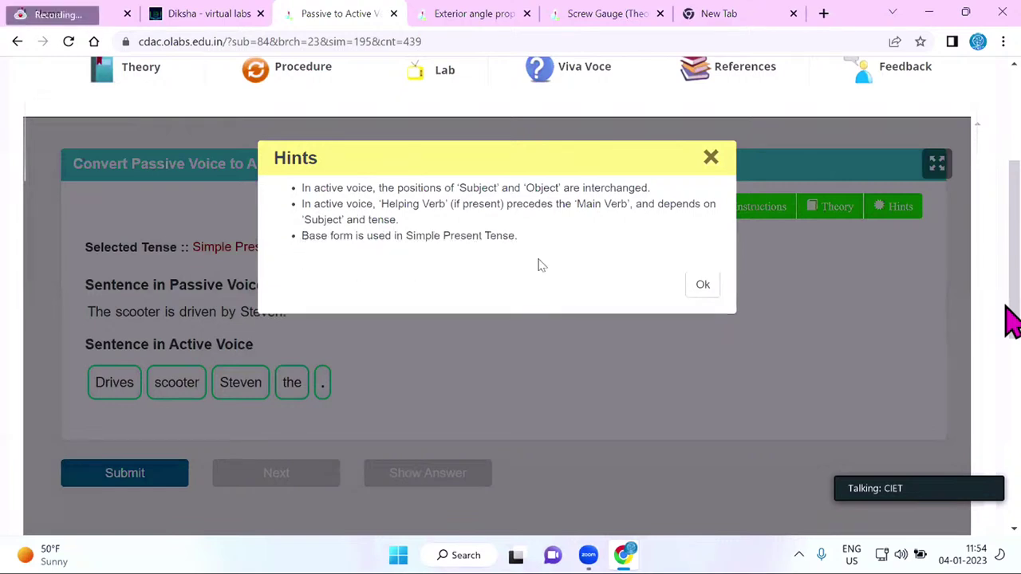
click(699, 299)
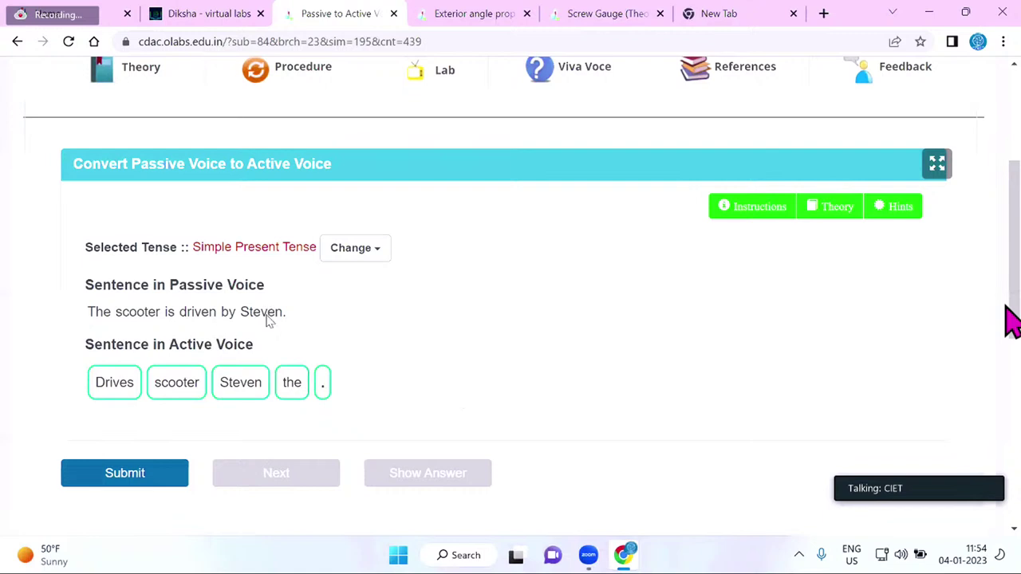
Rearrange the scooter sentence into active voice, with the person's name first followed by "drives the scooter.", and submit the answer.
drag(223, 383, 78, 391)
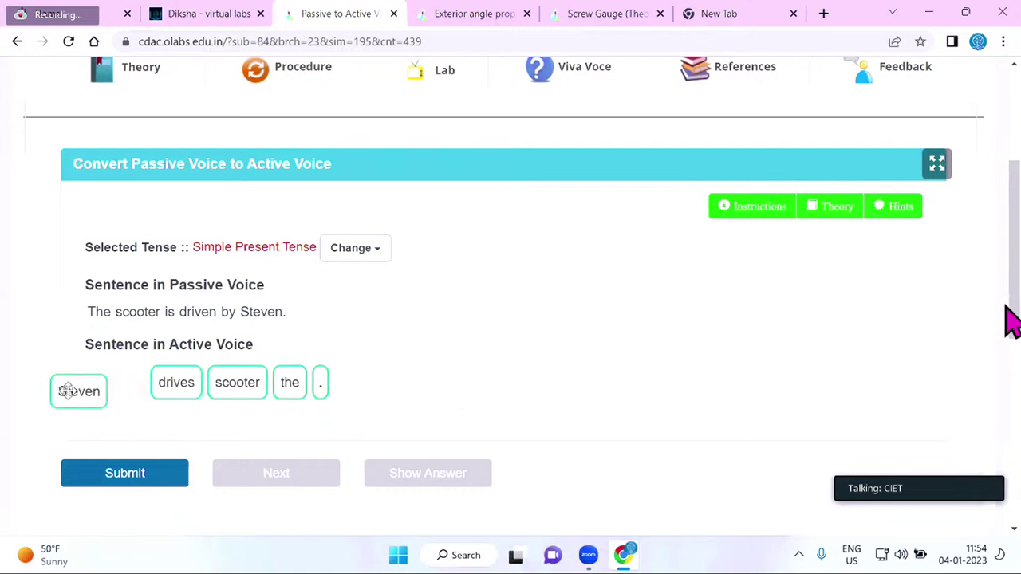
drag(291, 382, 209, 386)
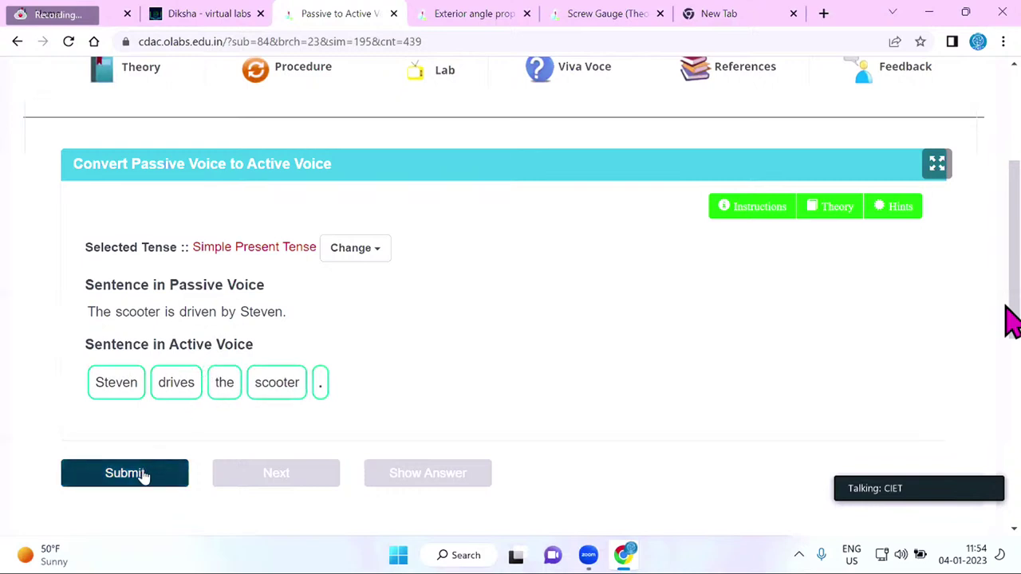
click(144, 475)
scroll(146, 476, down, 2)
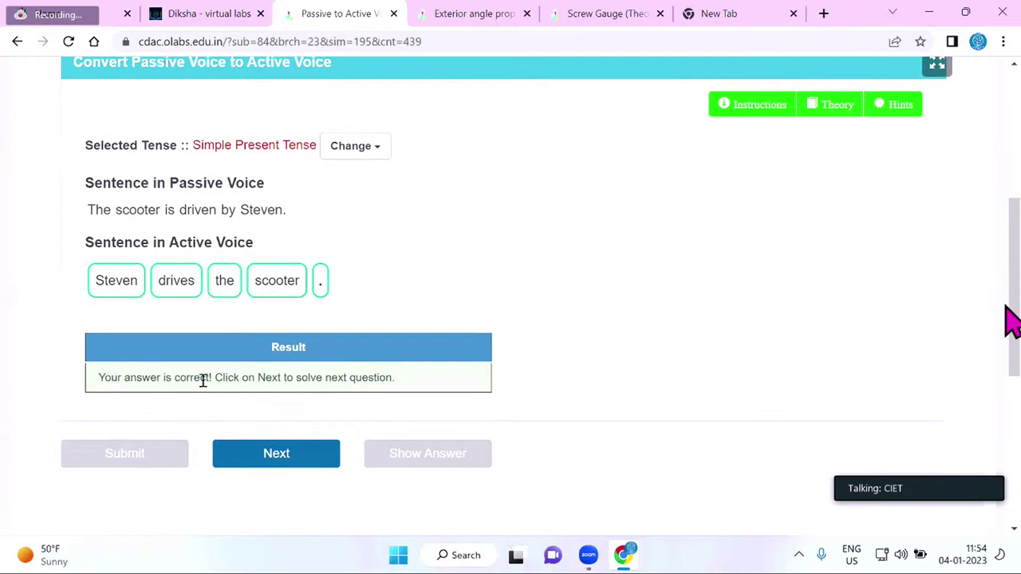
Go to the following sentence, submit its words in their scrambled order and review the subject and object feedback.
click(285, 454)
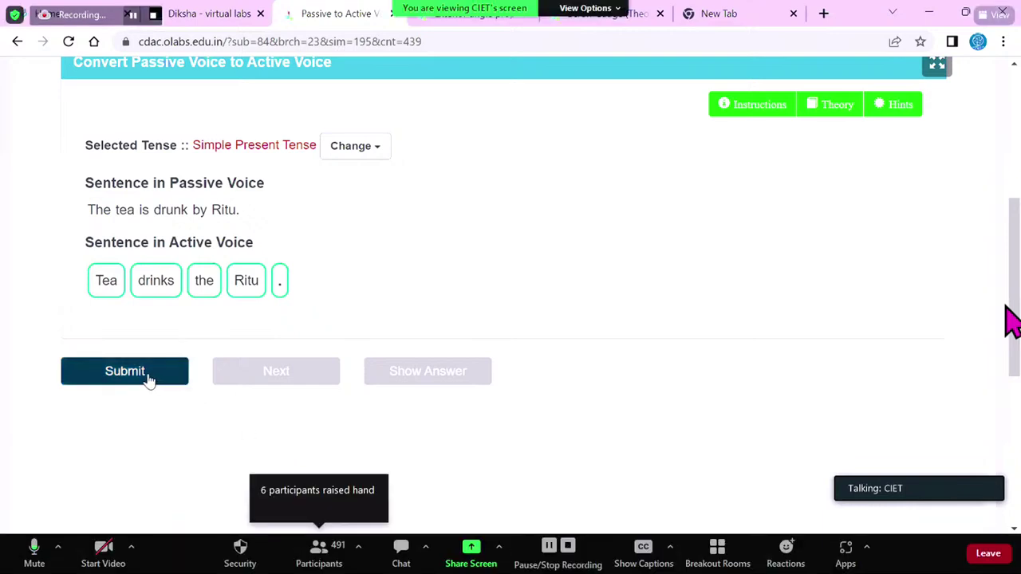
click(147, 375)
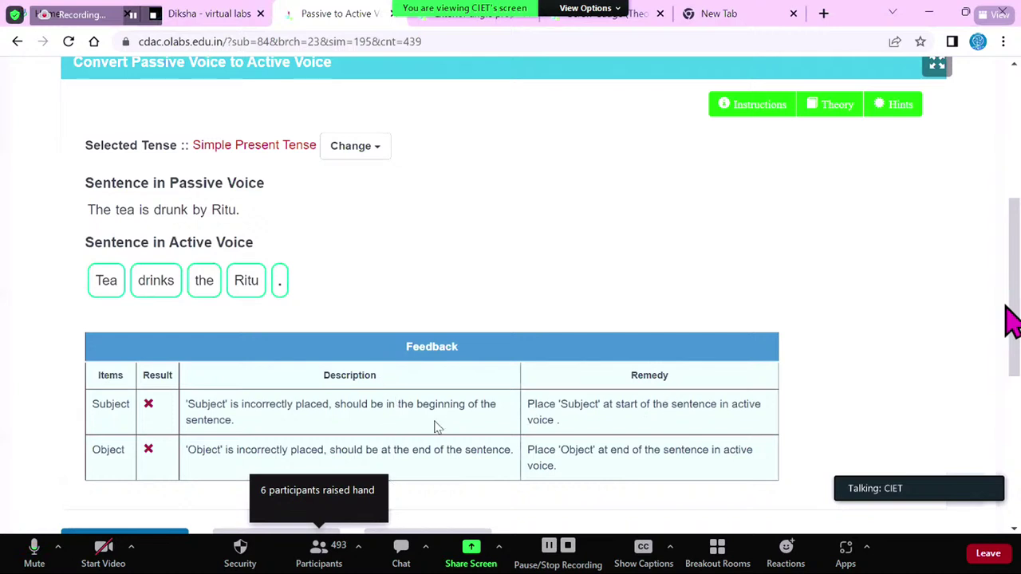
scroll(619, 453, down, 1)
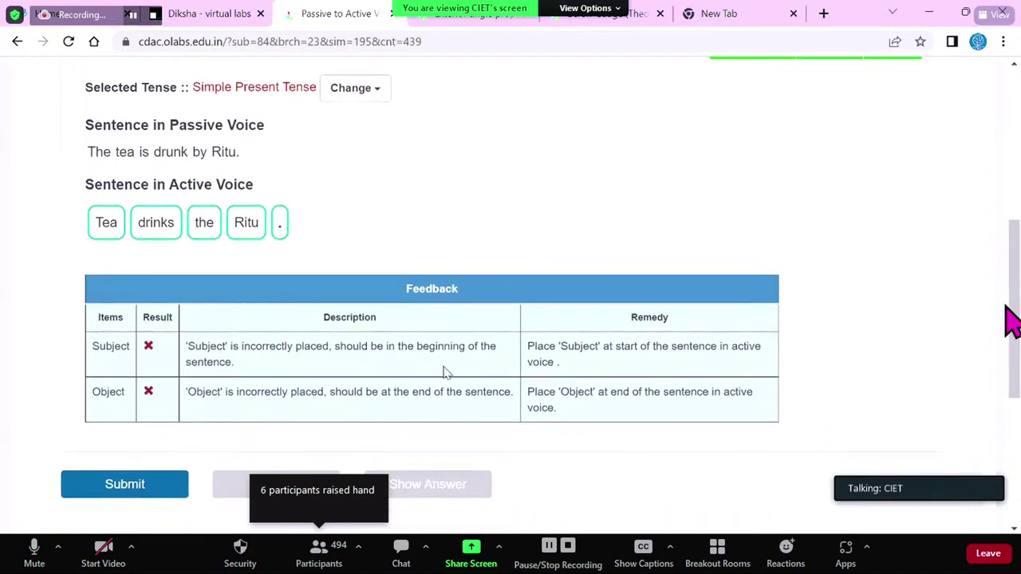
Rearrange the tea sentence into active voice, with the person's name first followed by "drinks the tea.", and submit the answer.
drag(239, 226, 89, 224)
drag(199, 226, 263, 226)
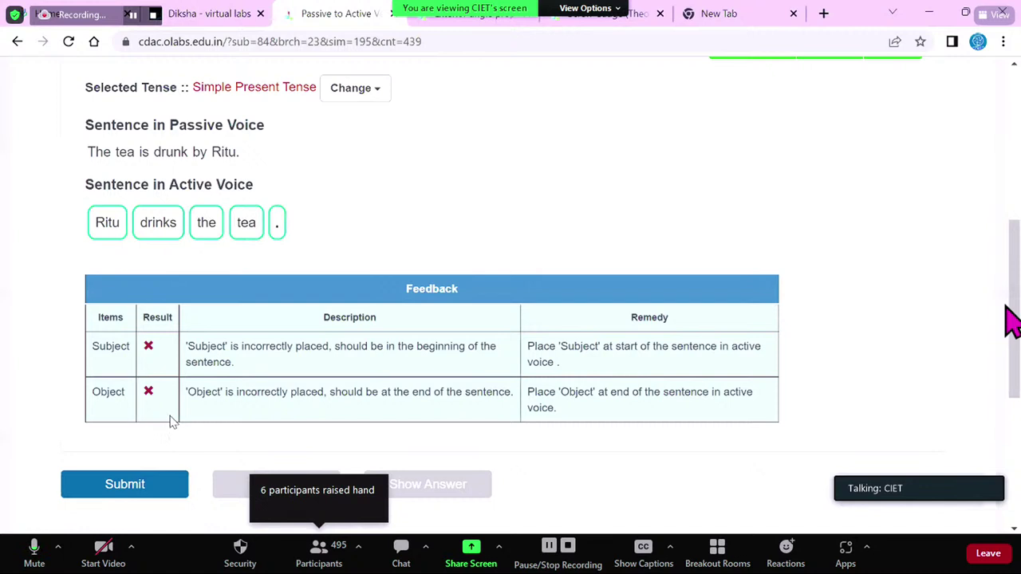
click(163, 494)
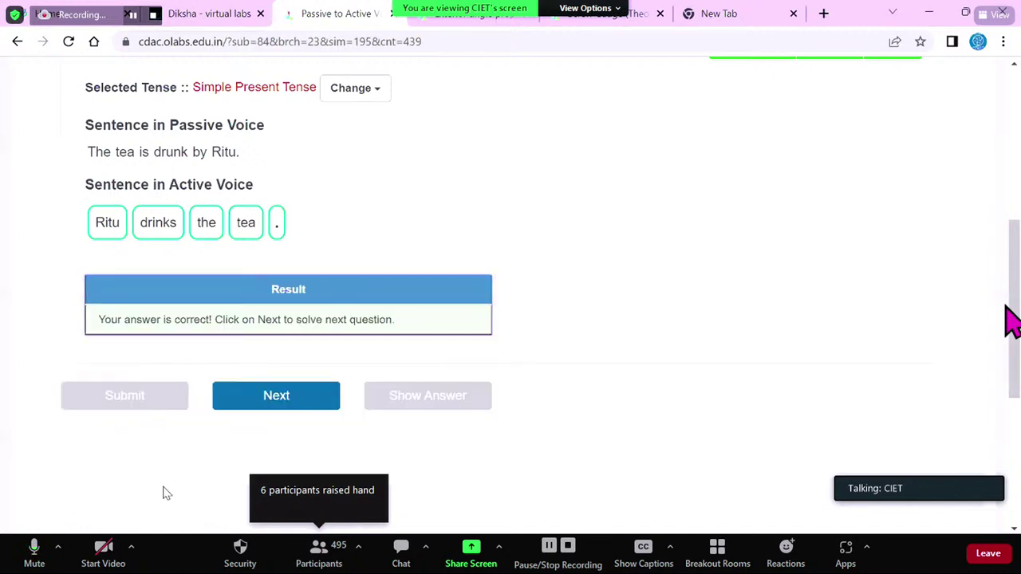
scroll(163, 494, up, 1)
scroll(1012, 322, up, 1)
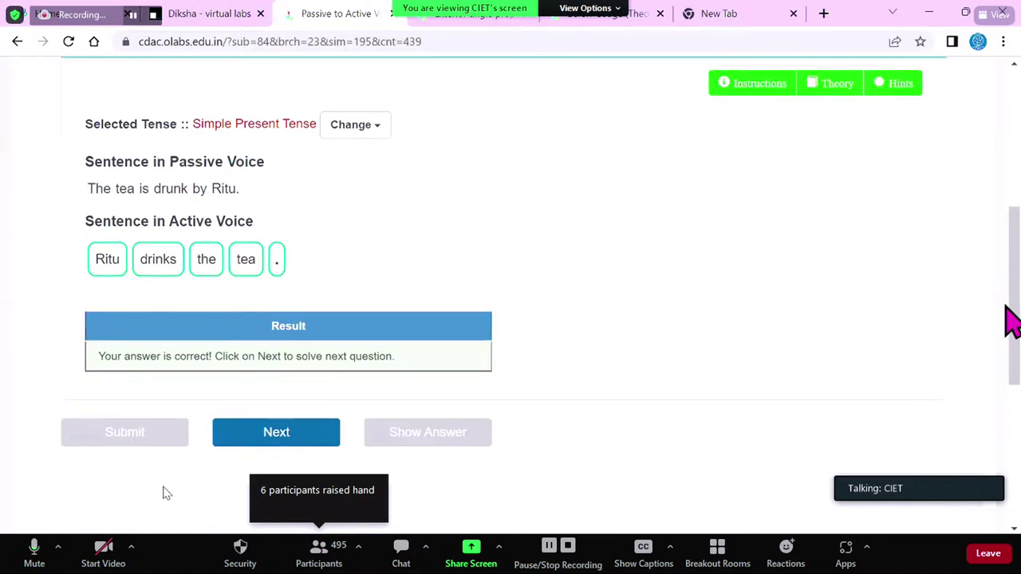
scroll(1012, 322, up, 3)
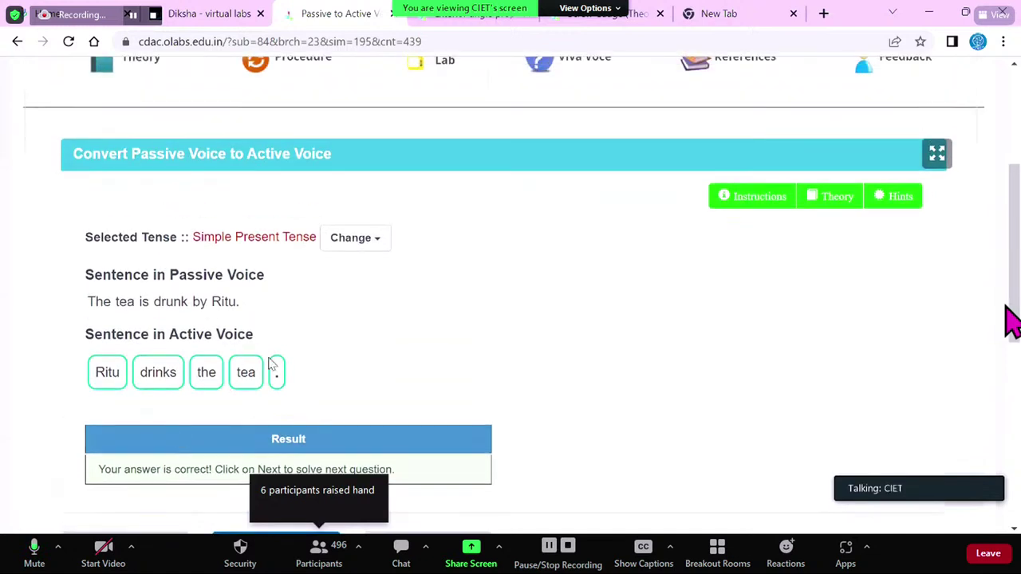